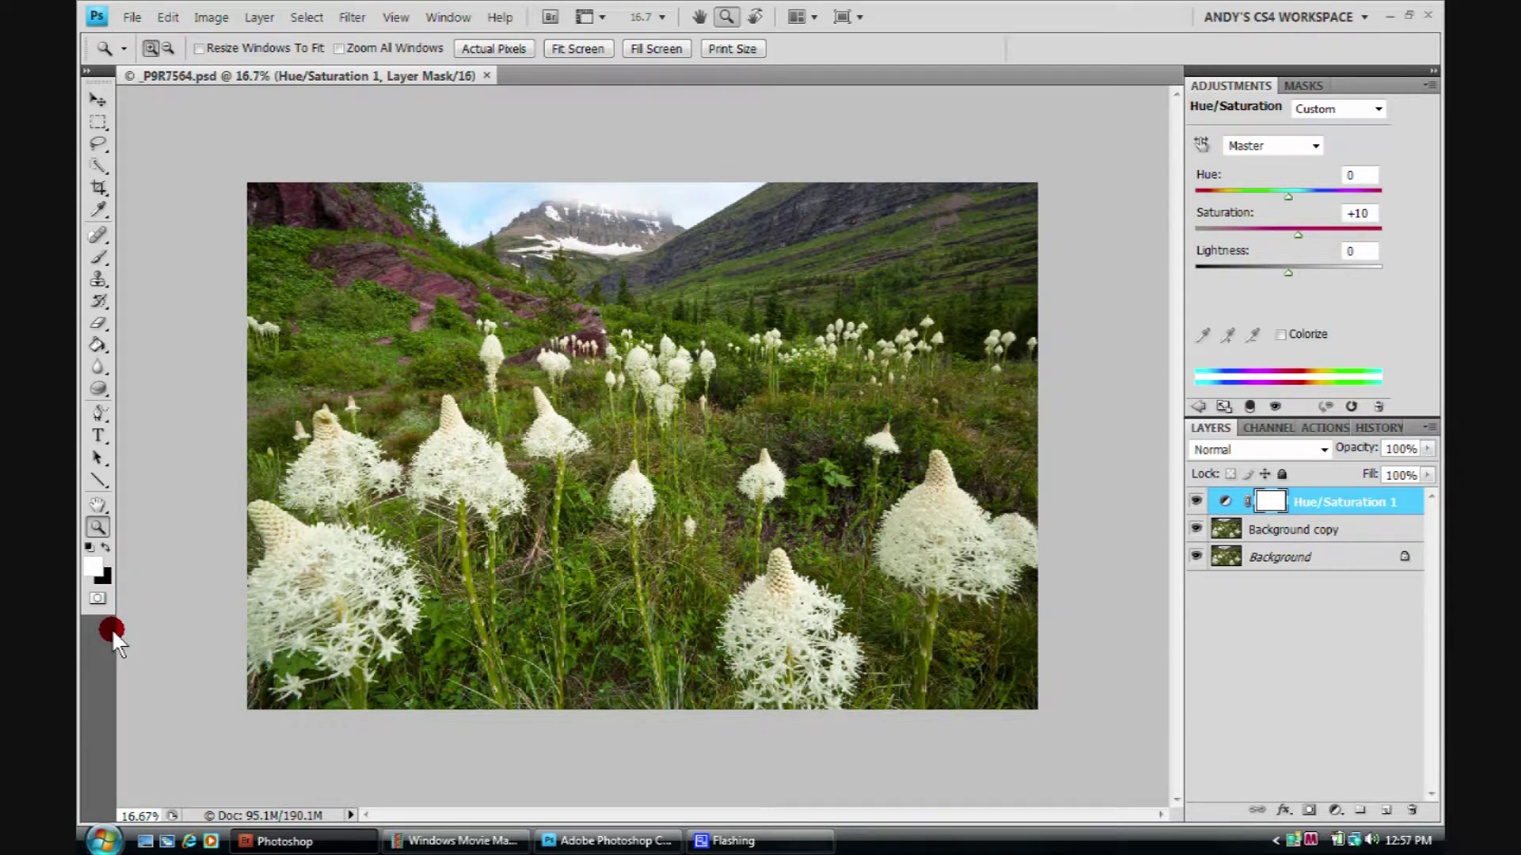
Hide all panels and fit the flower photo to the enlarged workspace
key("Tab")
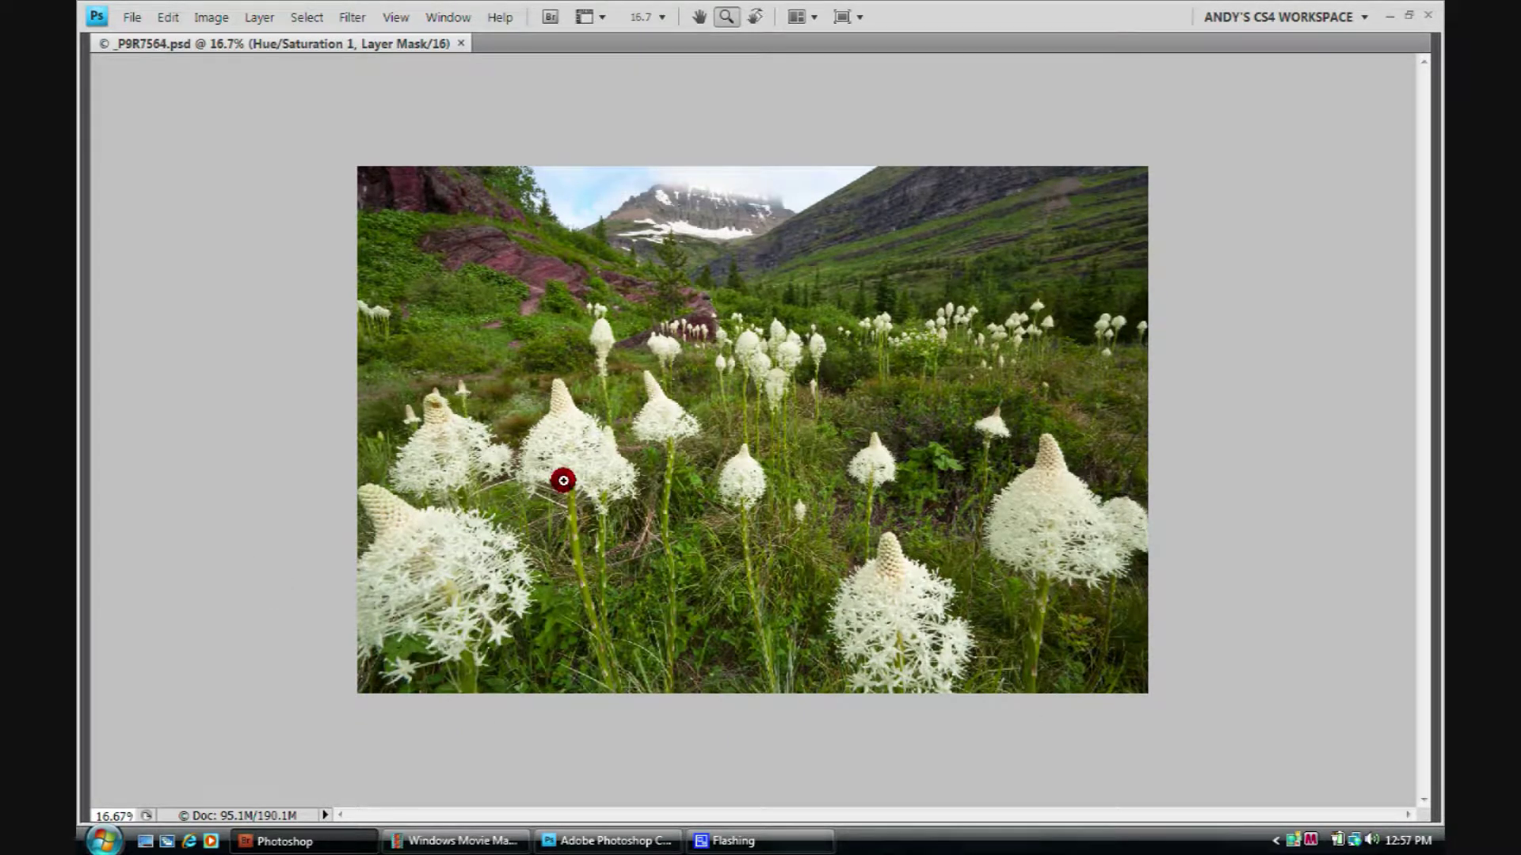
right_click(877, 372)
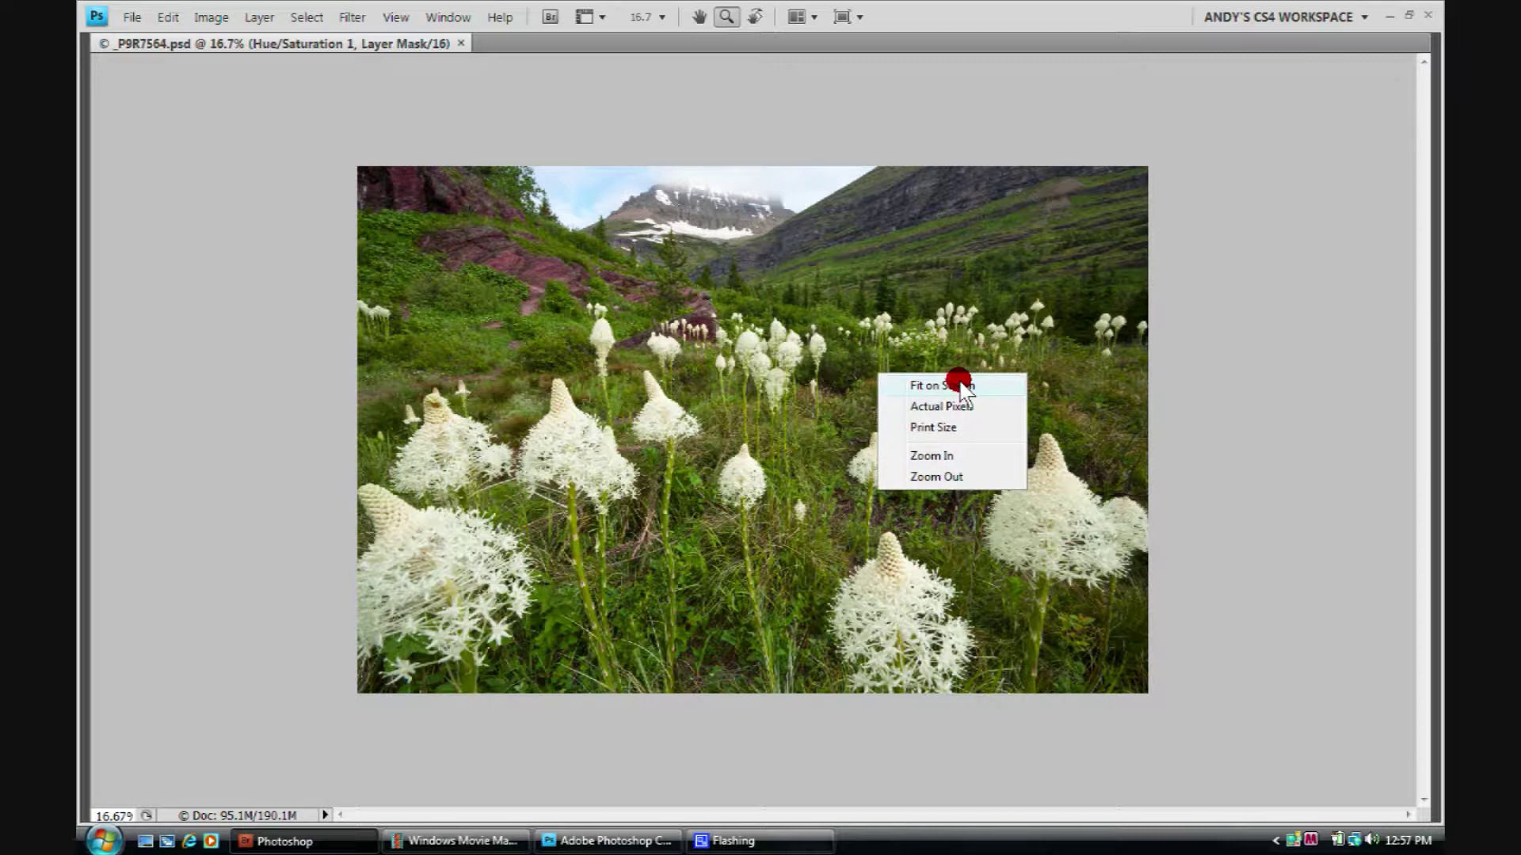
left_click(916, 389)
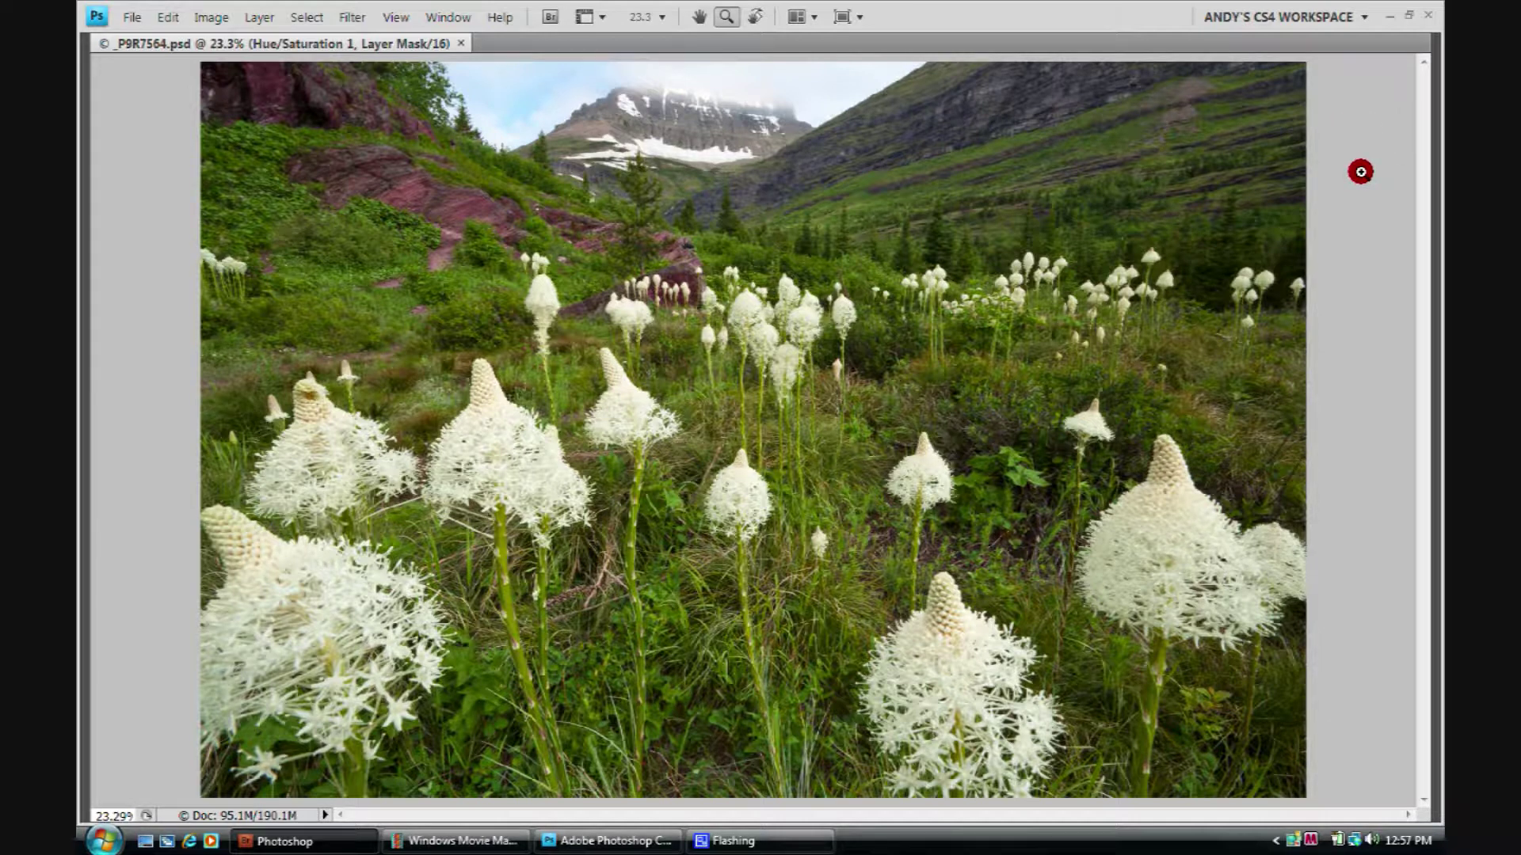
Bring the panels back and refit the whole photo within the remaining document area
key("Tab")
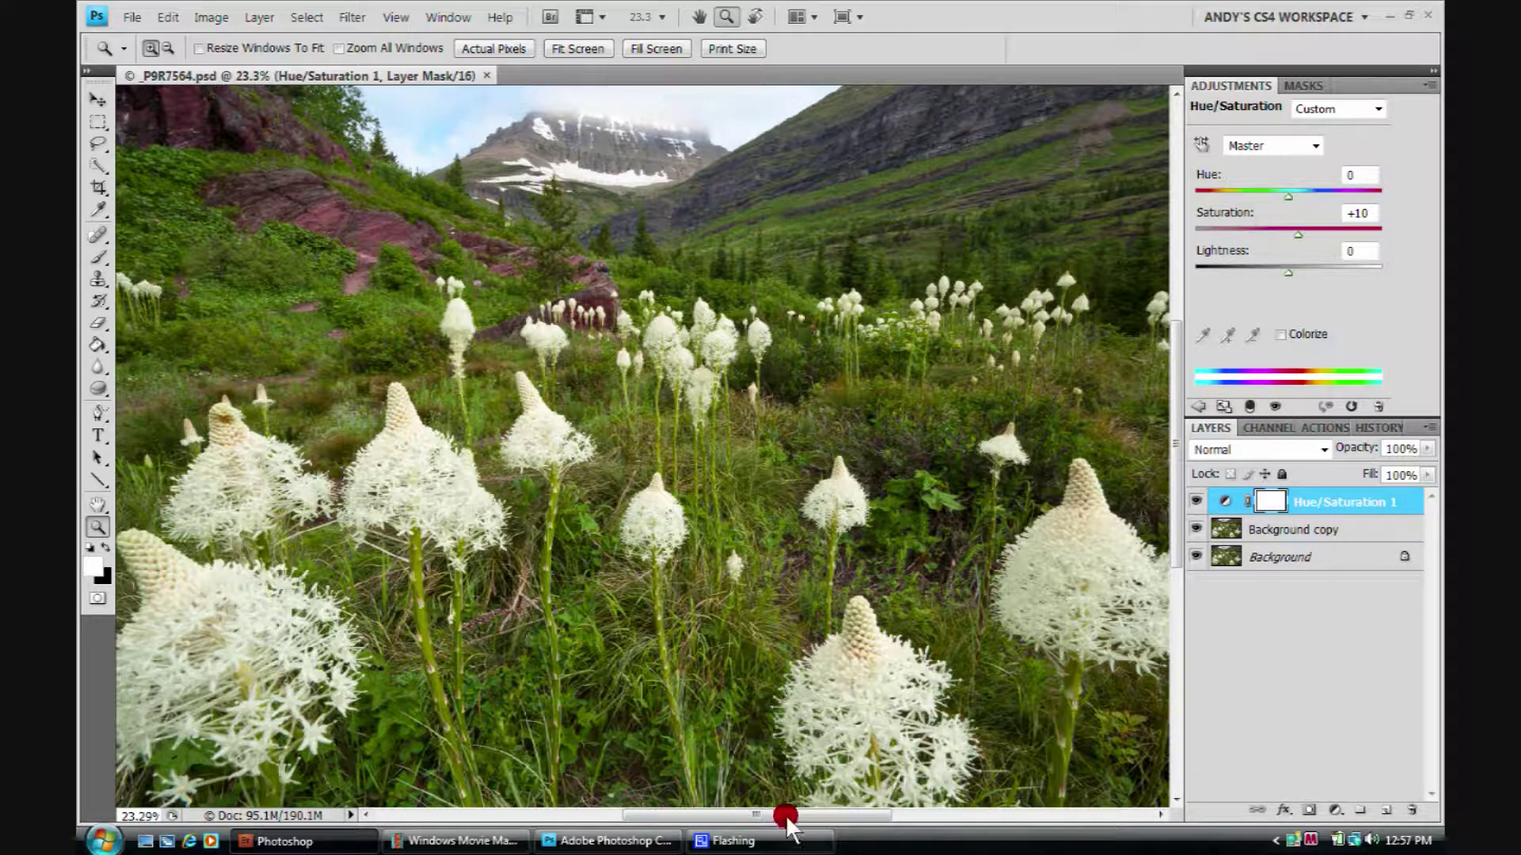
mouse_move(784, 813)
left_mouse_down()
mouse_move(549, 800)
mouse_move(879, 823)
mouse_move(748, 821)
mouse_move(811, 816)
left_mouse_up()
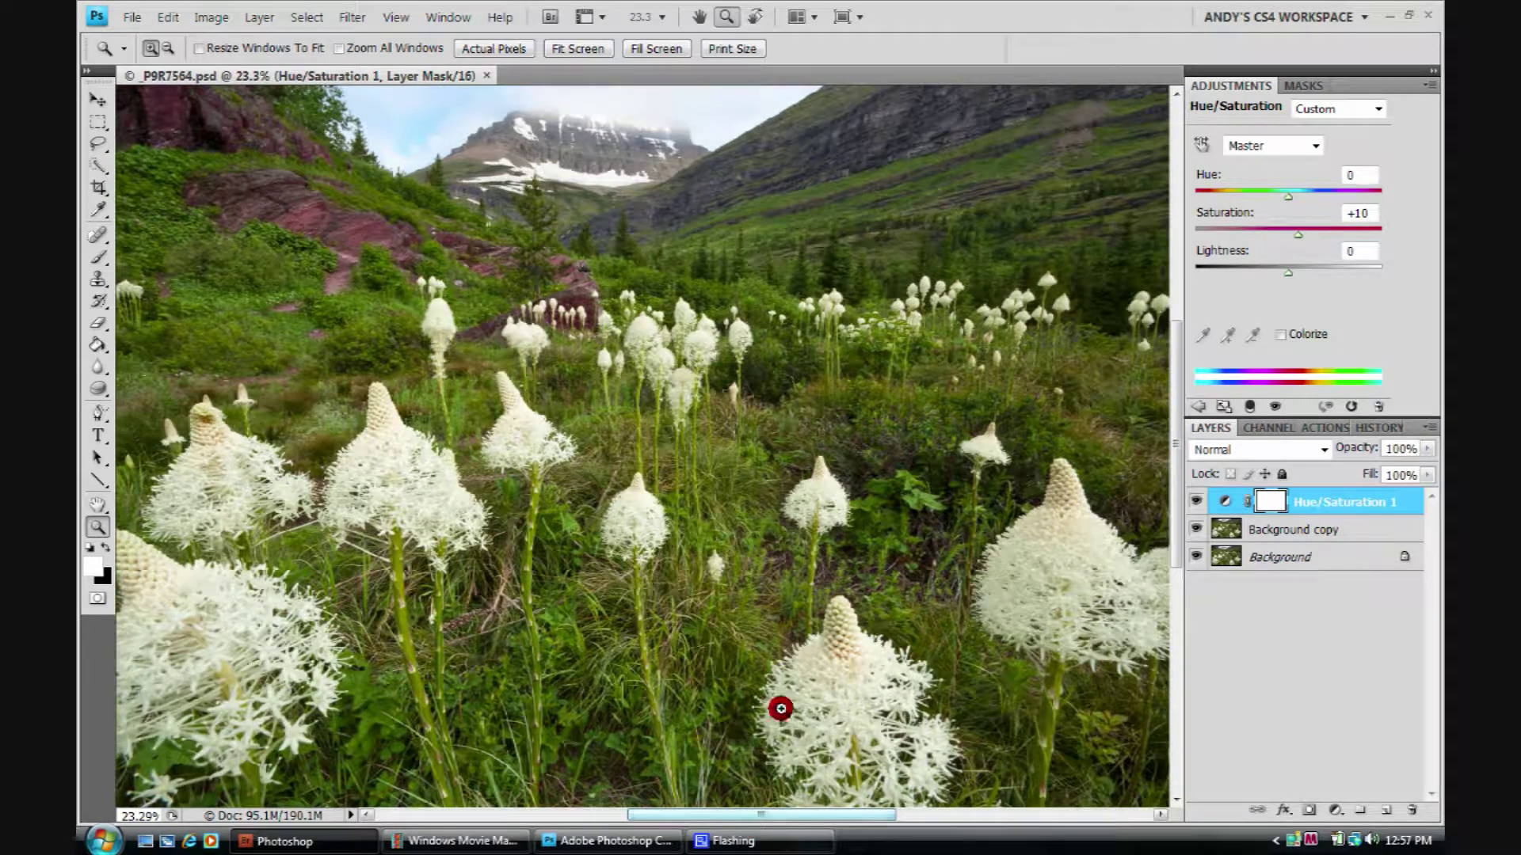
right_click(766, 290)
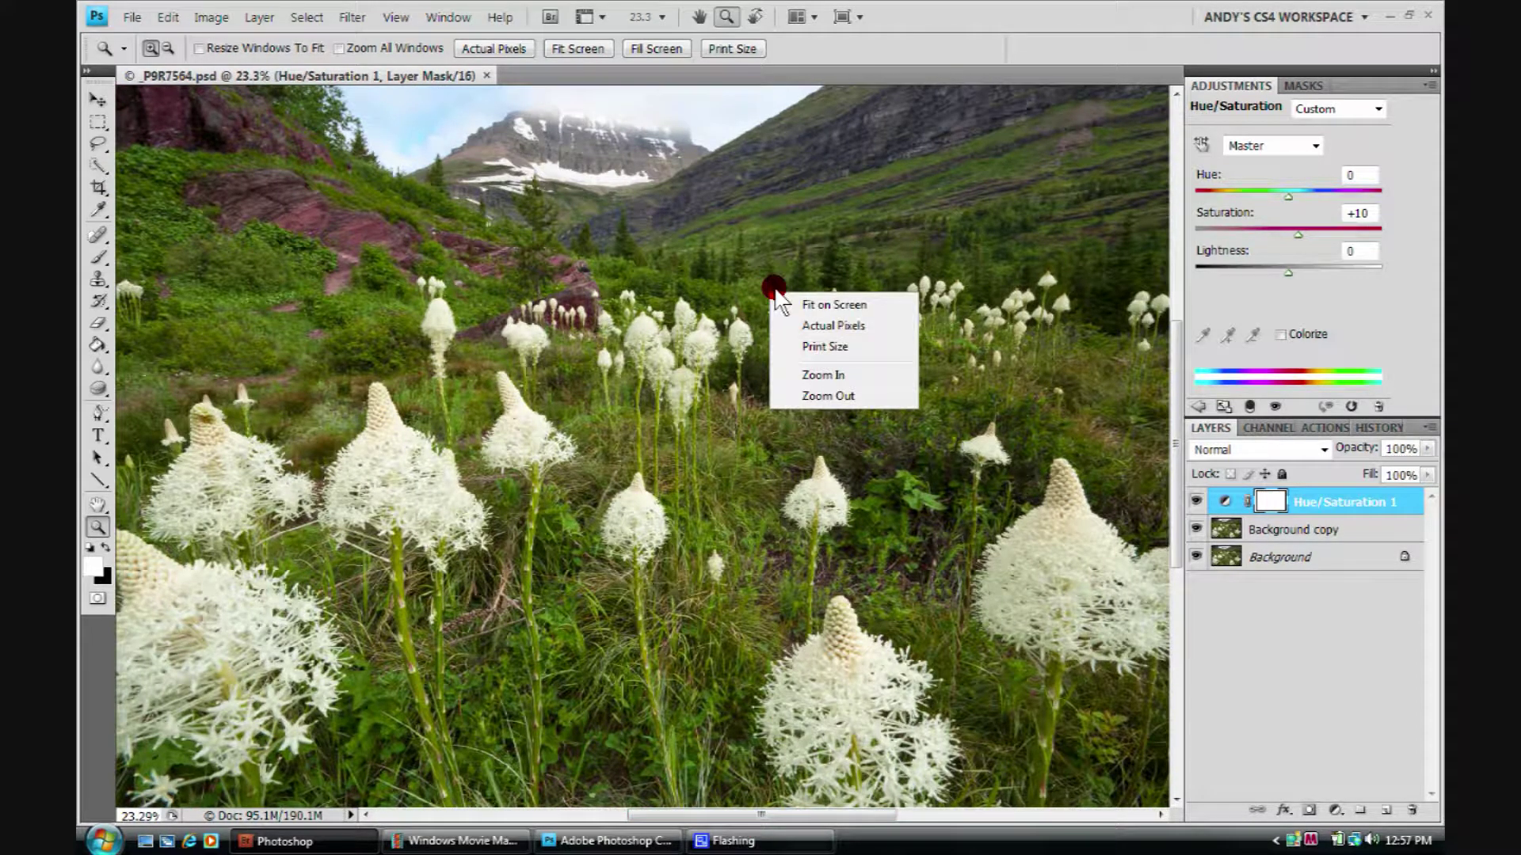
left_click(808, 306)
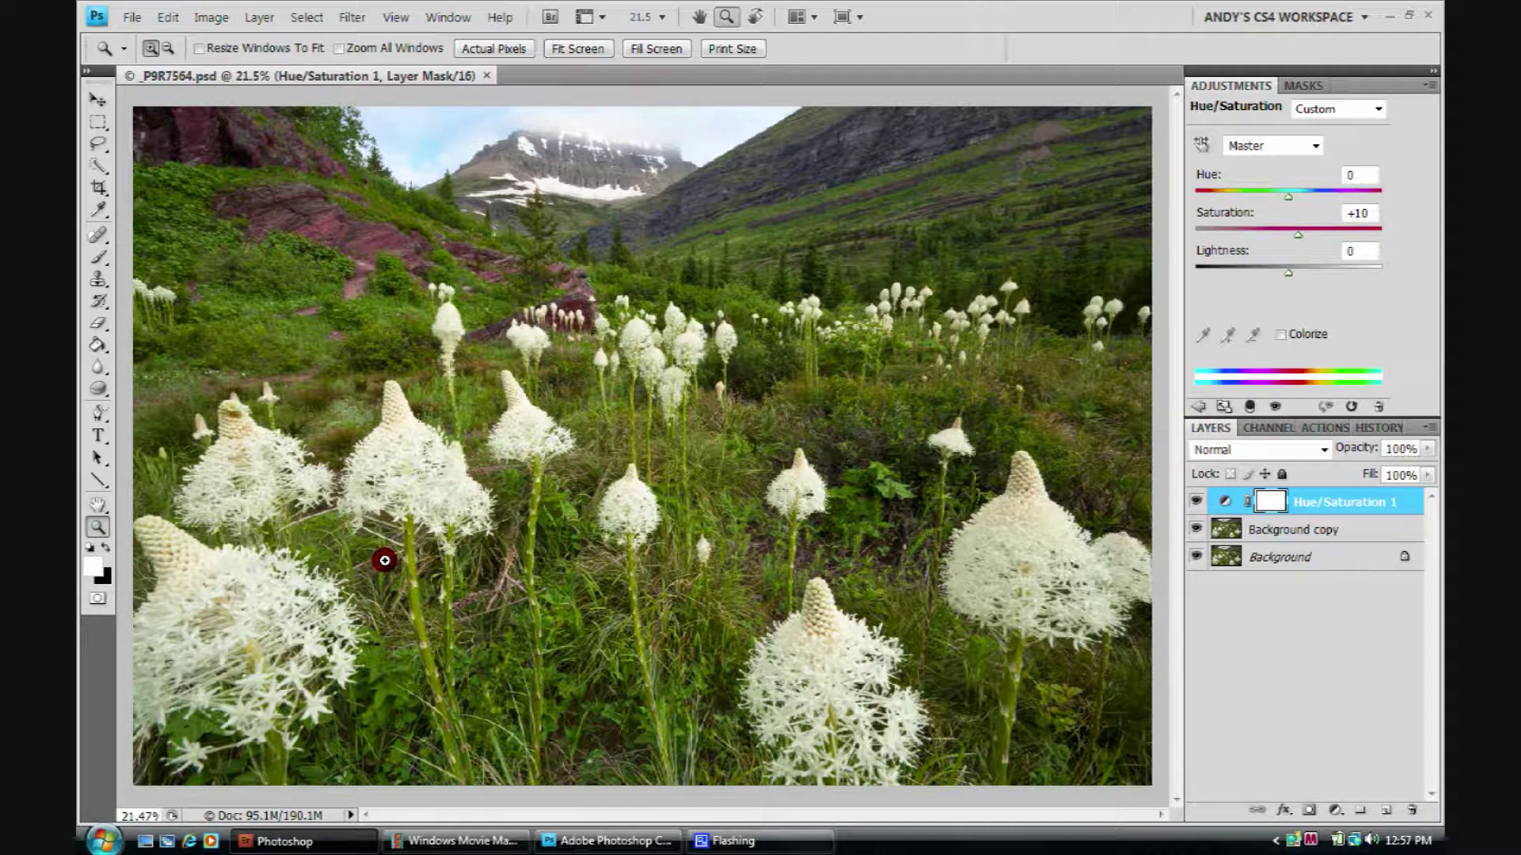
Hide the panels to view the fitted photo unobstructed, and restore them
key("Tab")
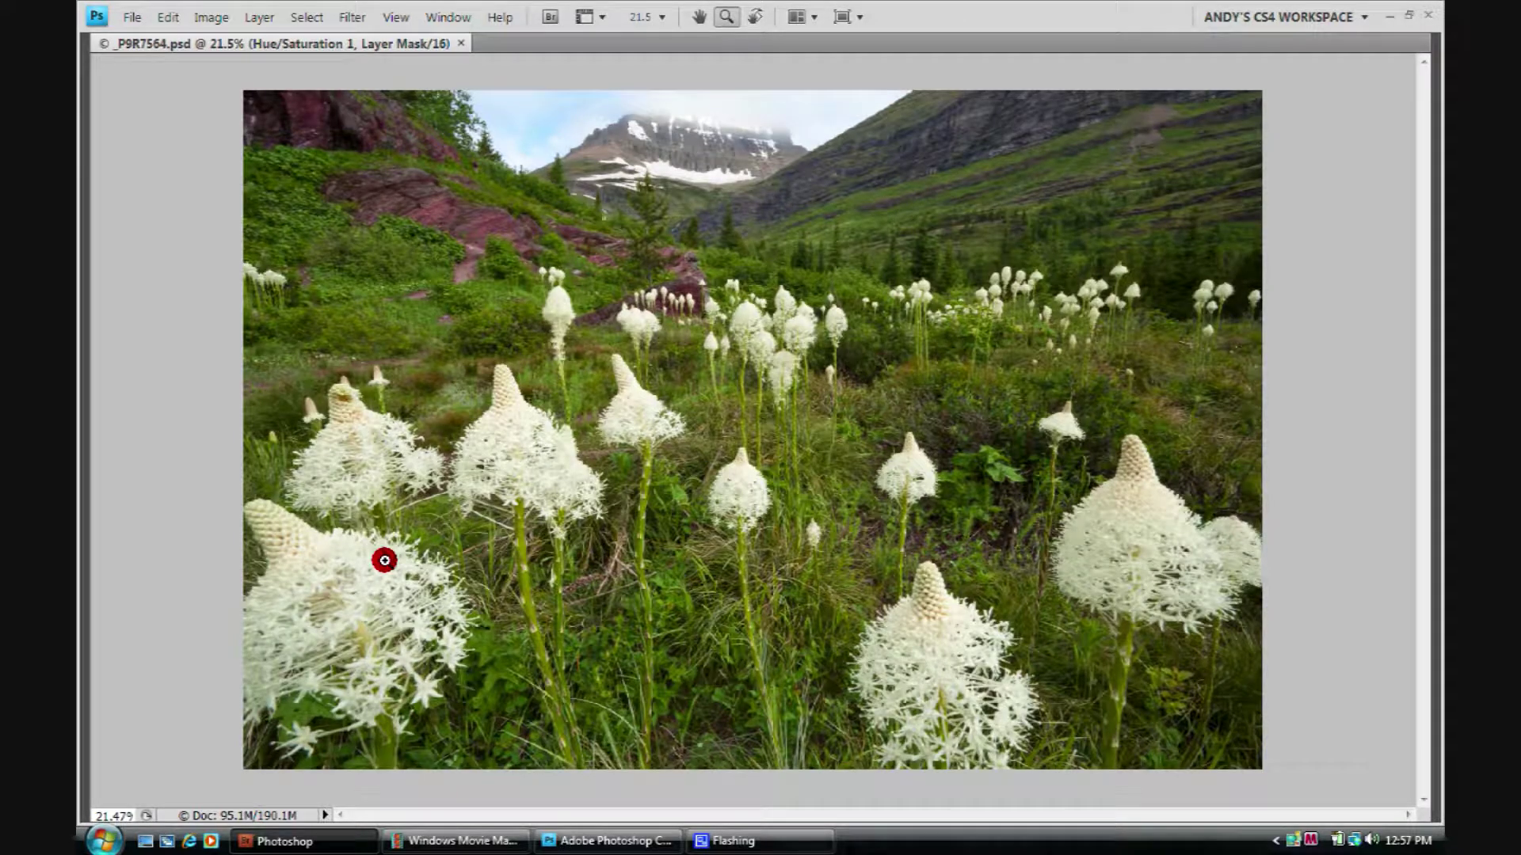
key("Tab")
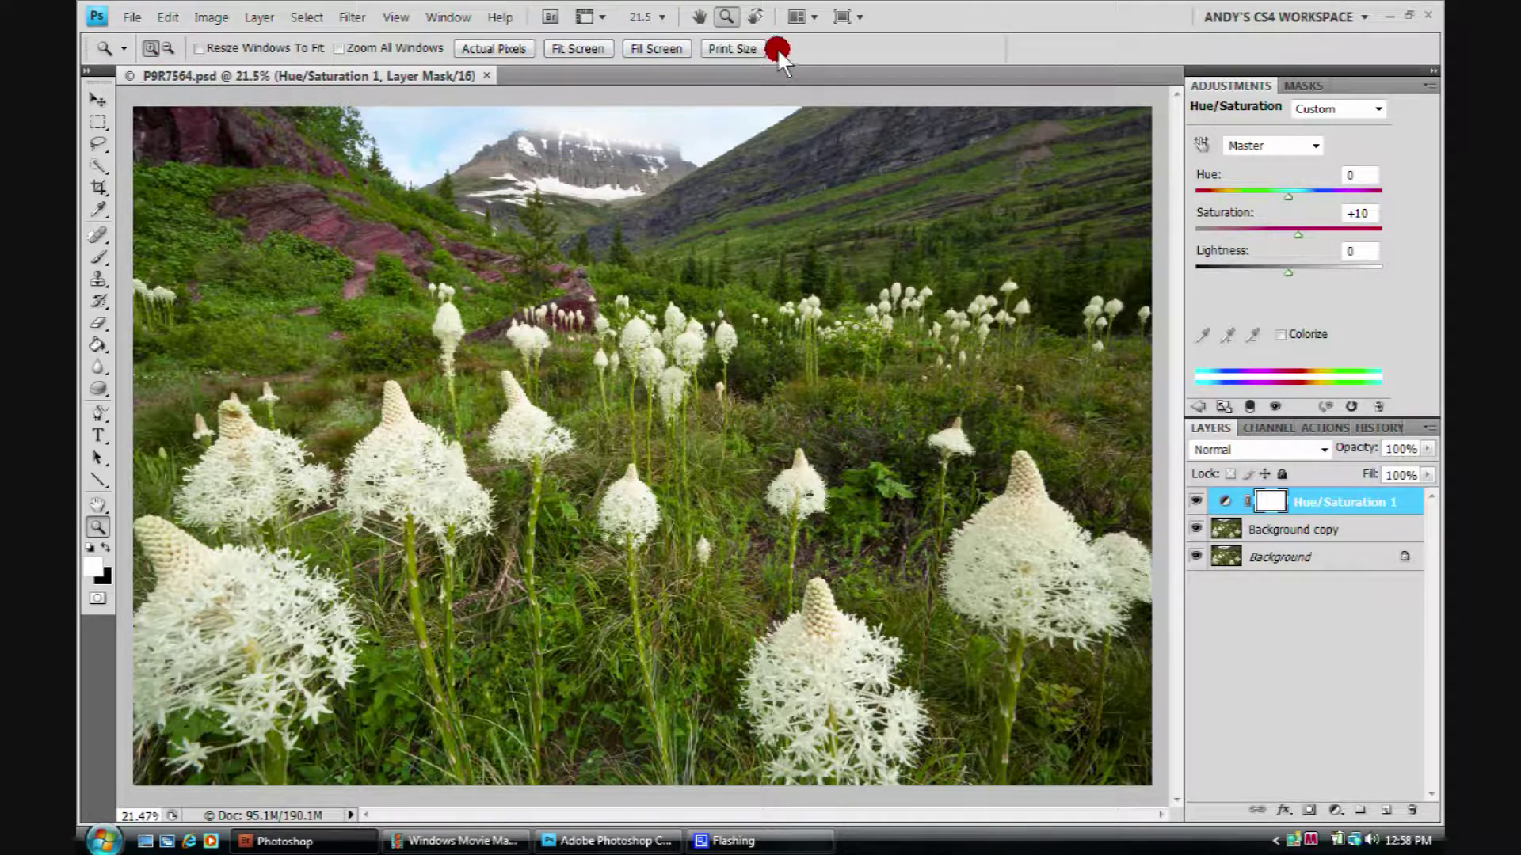
Switch to the Hand tool and the Crop tool to compare their options, and return to the Zoom tool
left_click(99, 504)
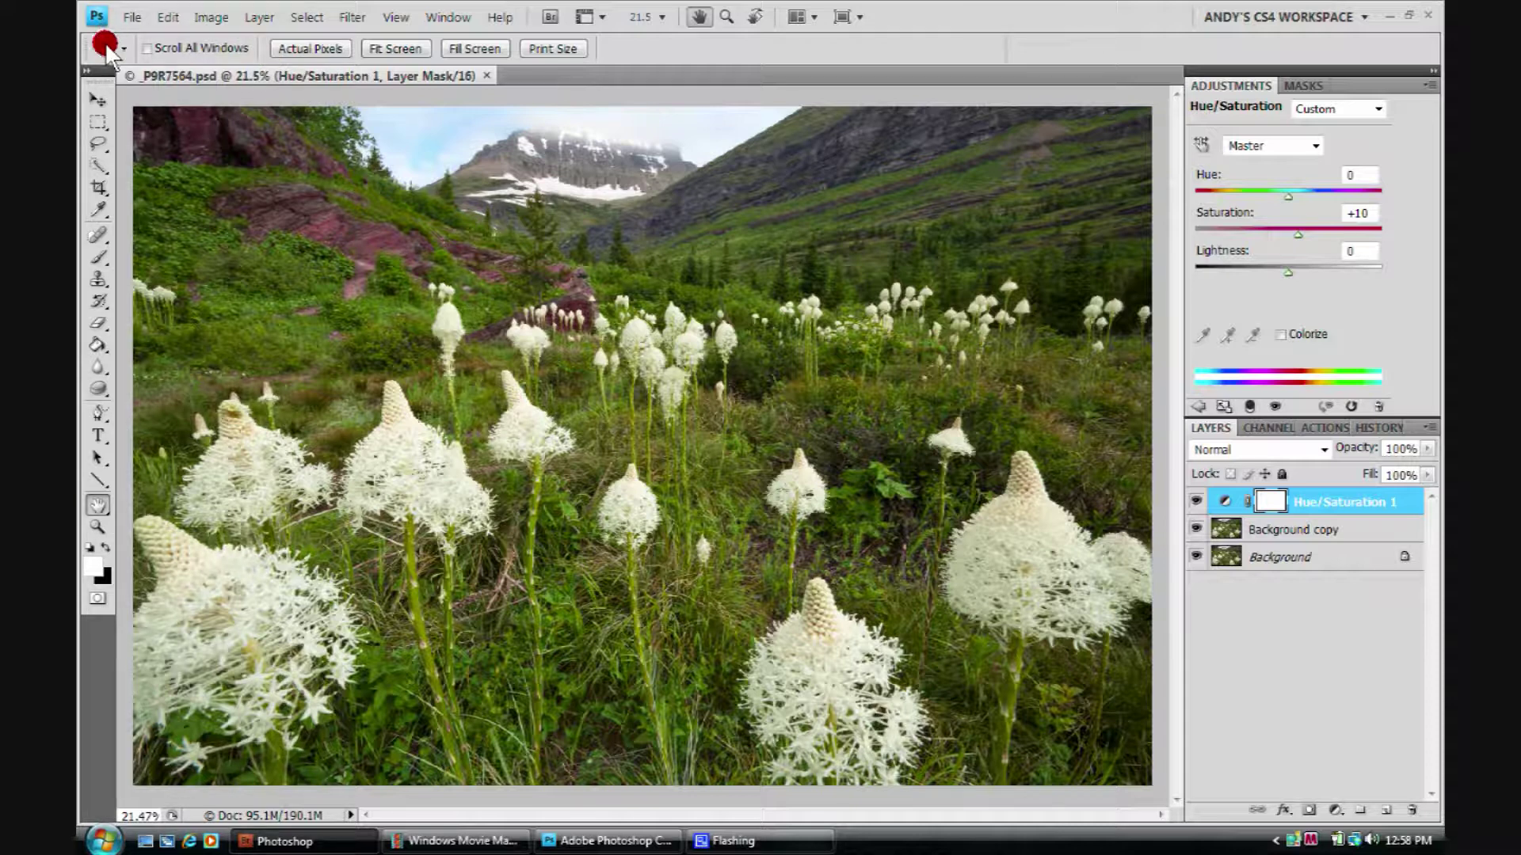
left_click(97, 188)
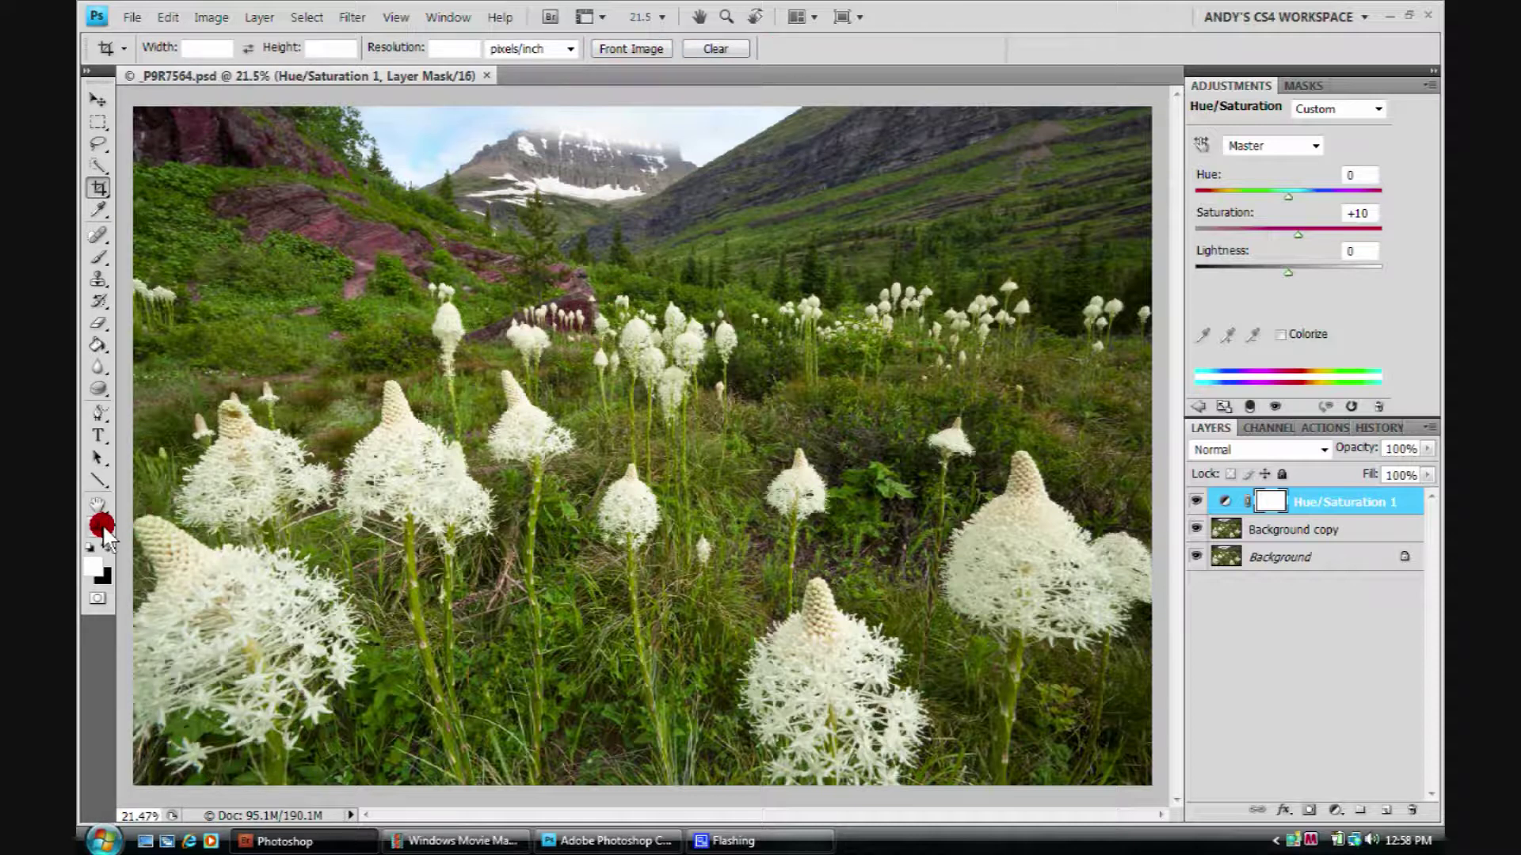
key("z")
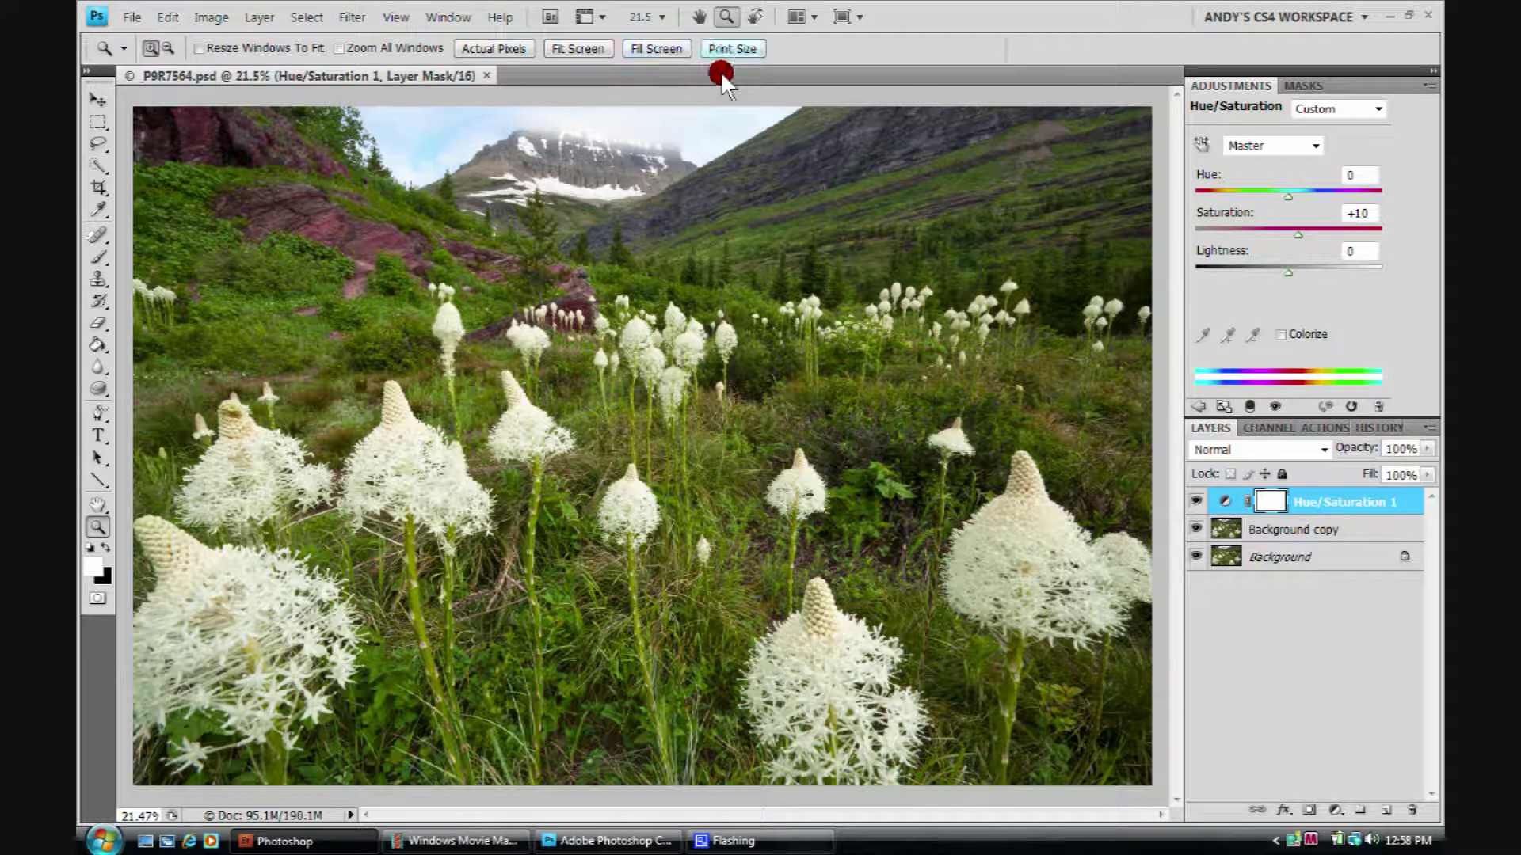
Compare hiding all panels including the tool options with hiding only the side panels, and restore the full workspace
key("Tab")
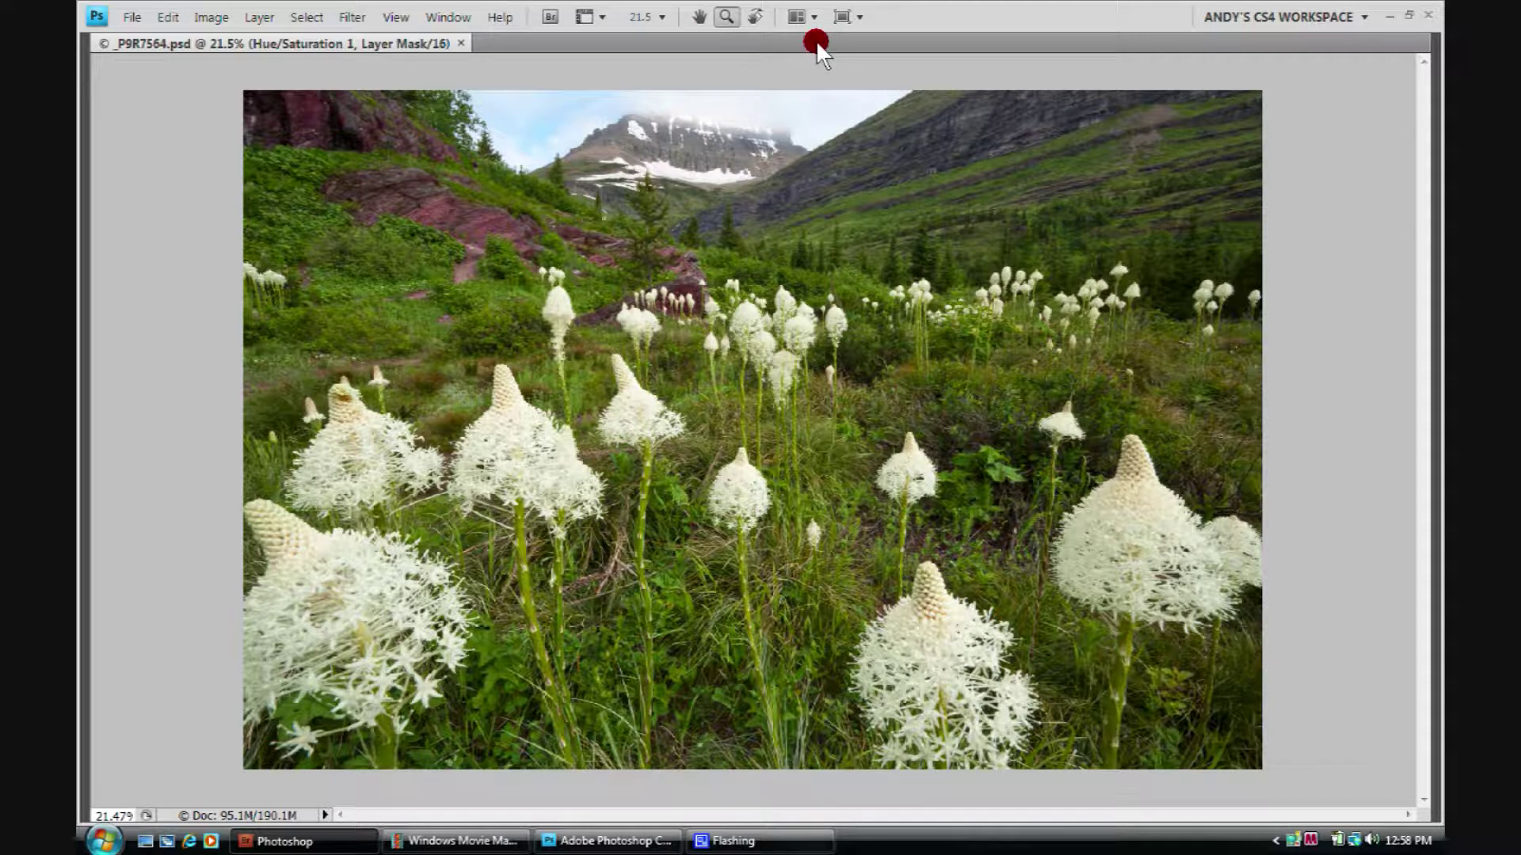
key("Tab")
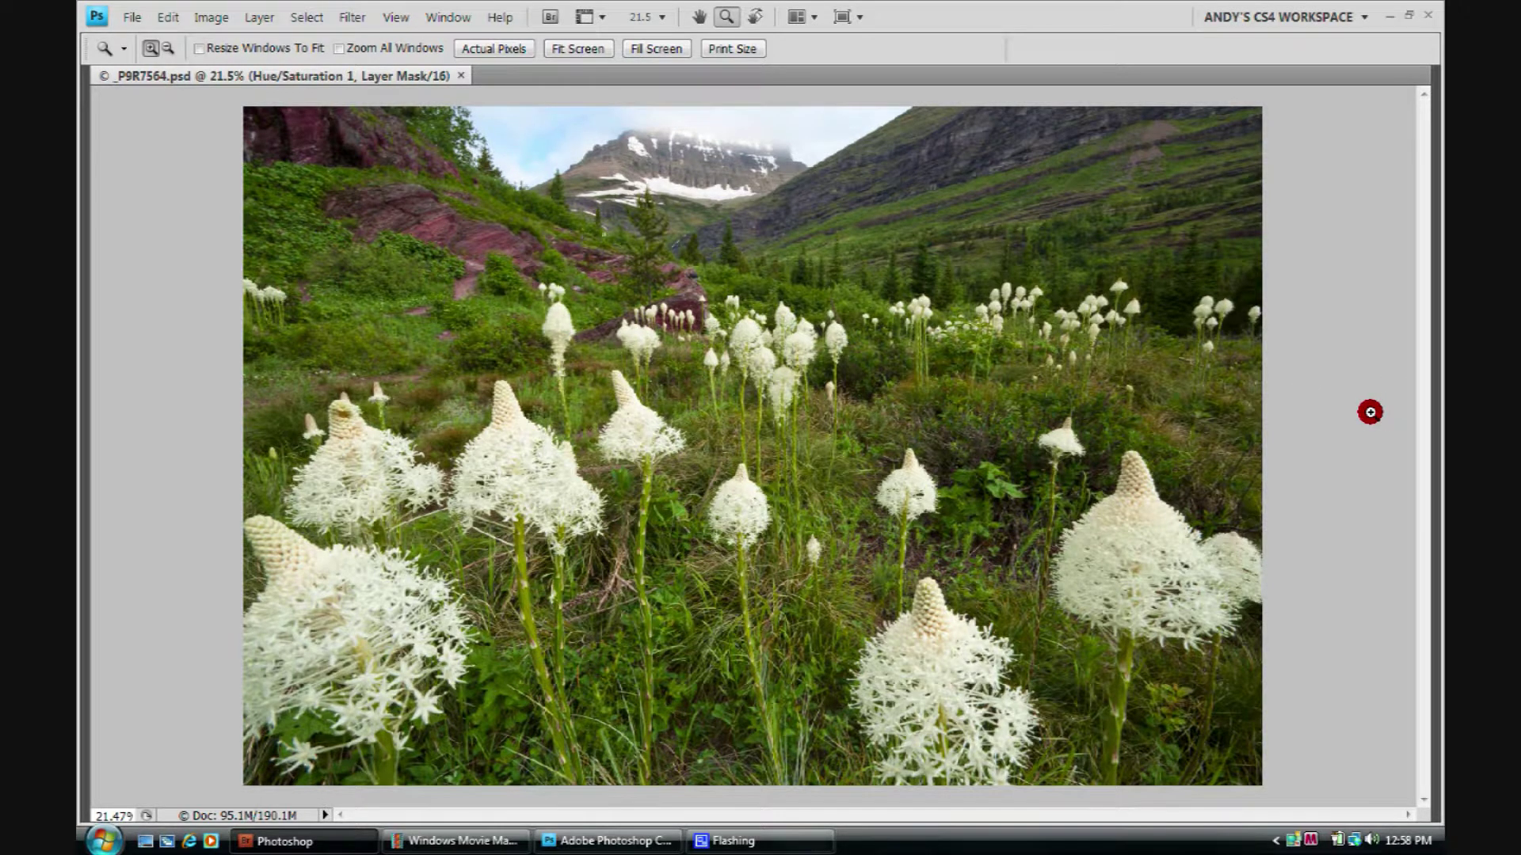
key("Tab")
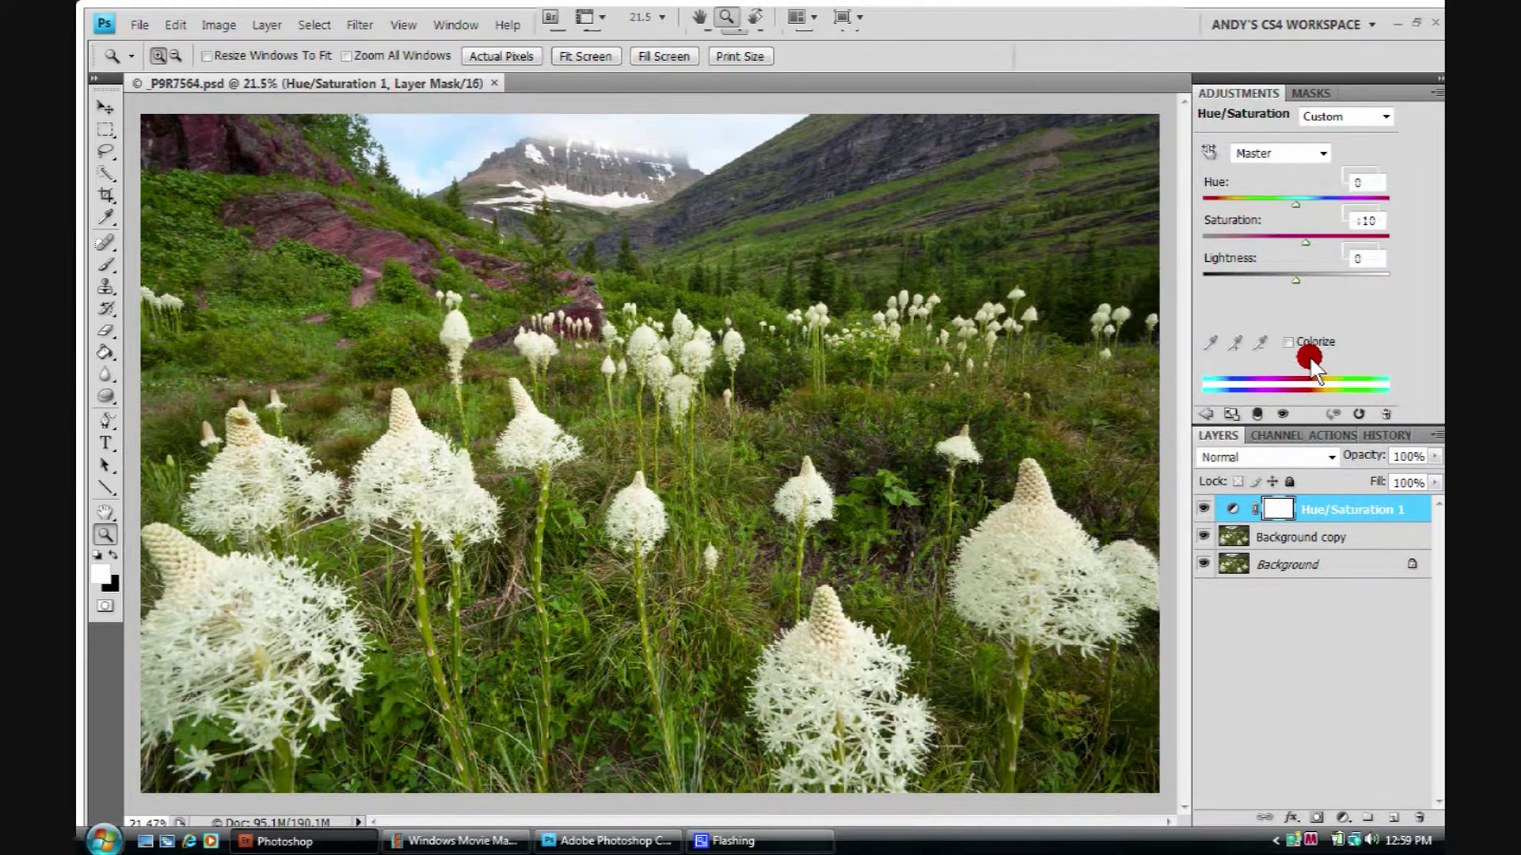
Cycle through the full screen modes with and without interface elements, and return to the standard screen mode
key("f")
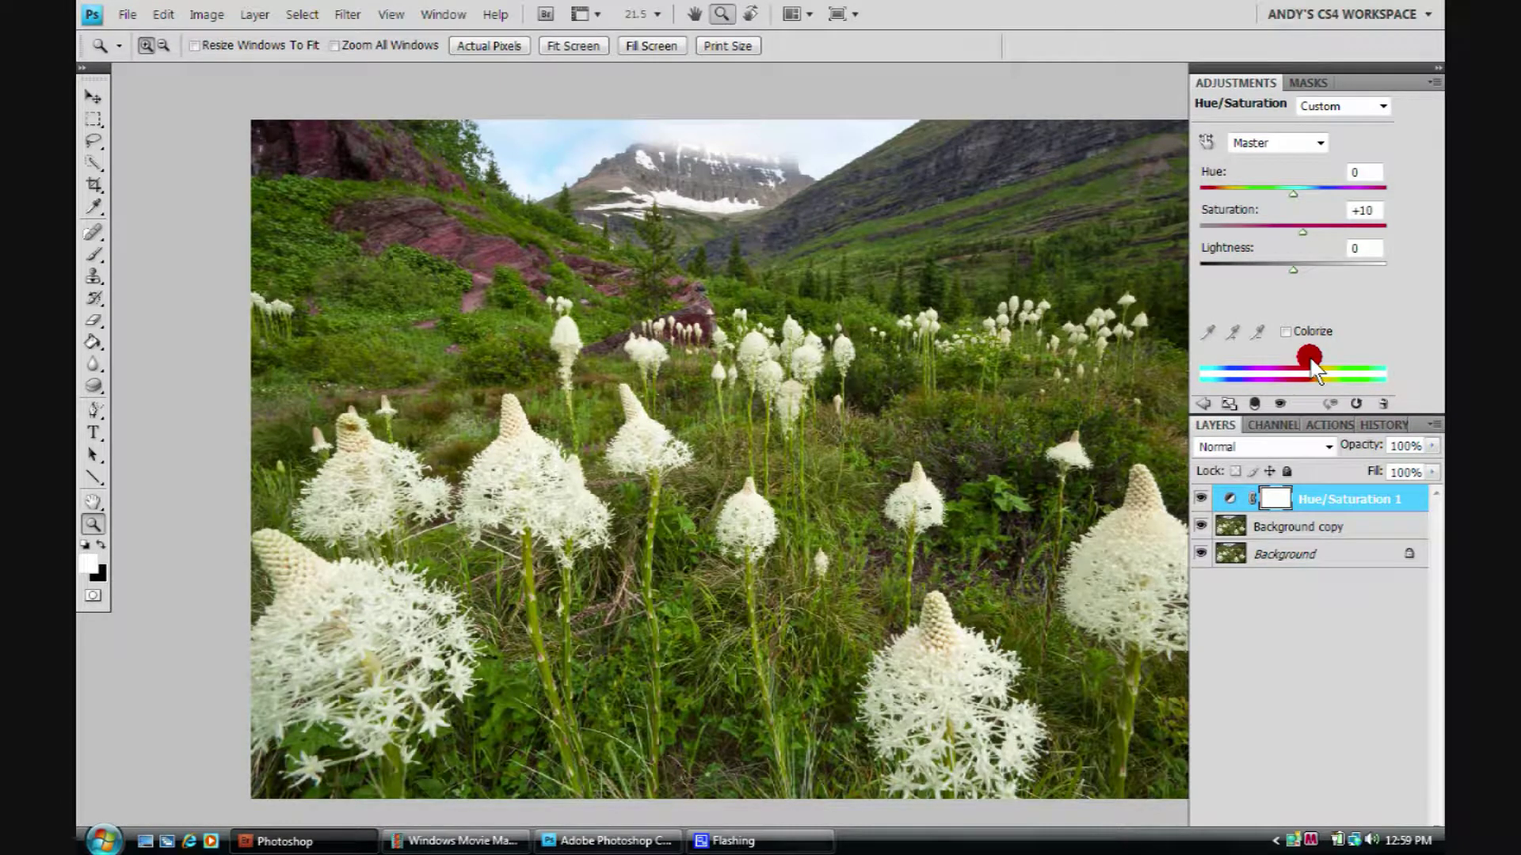
key("f")
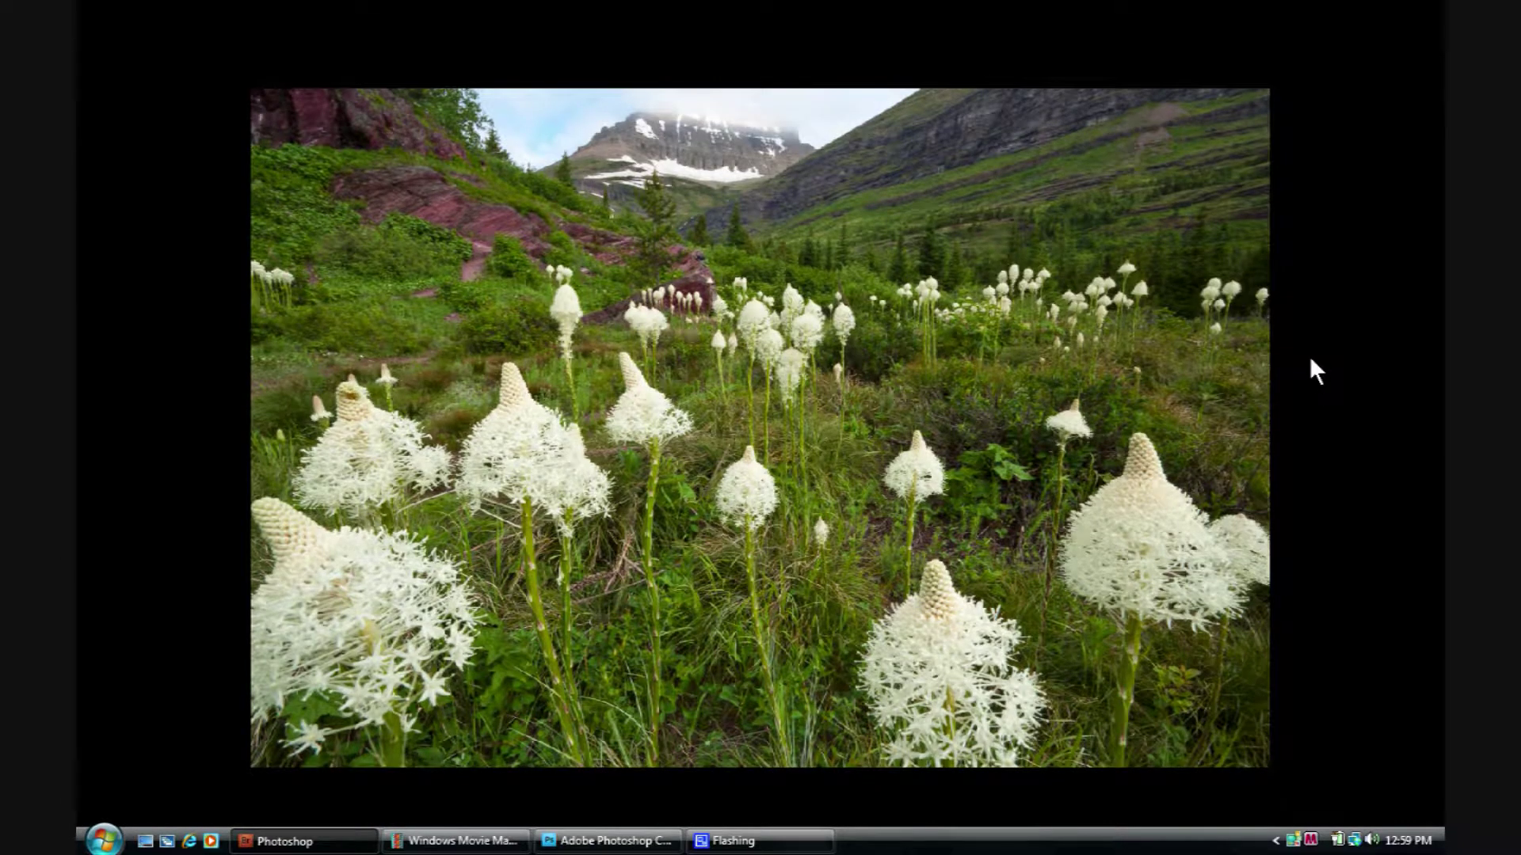
key("f")
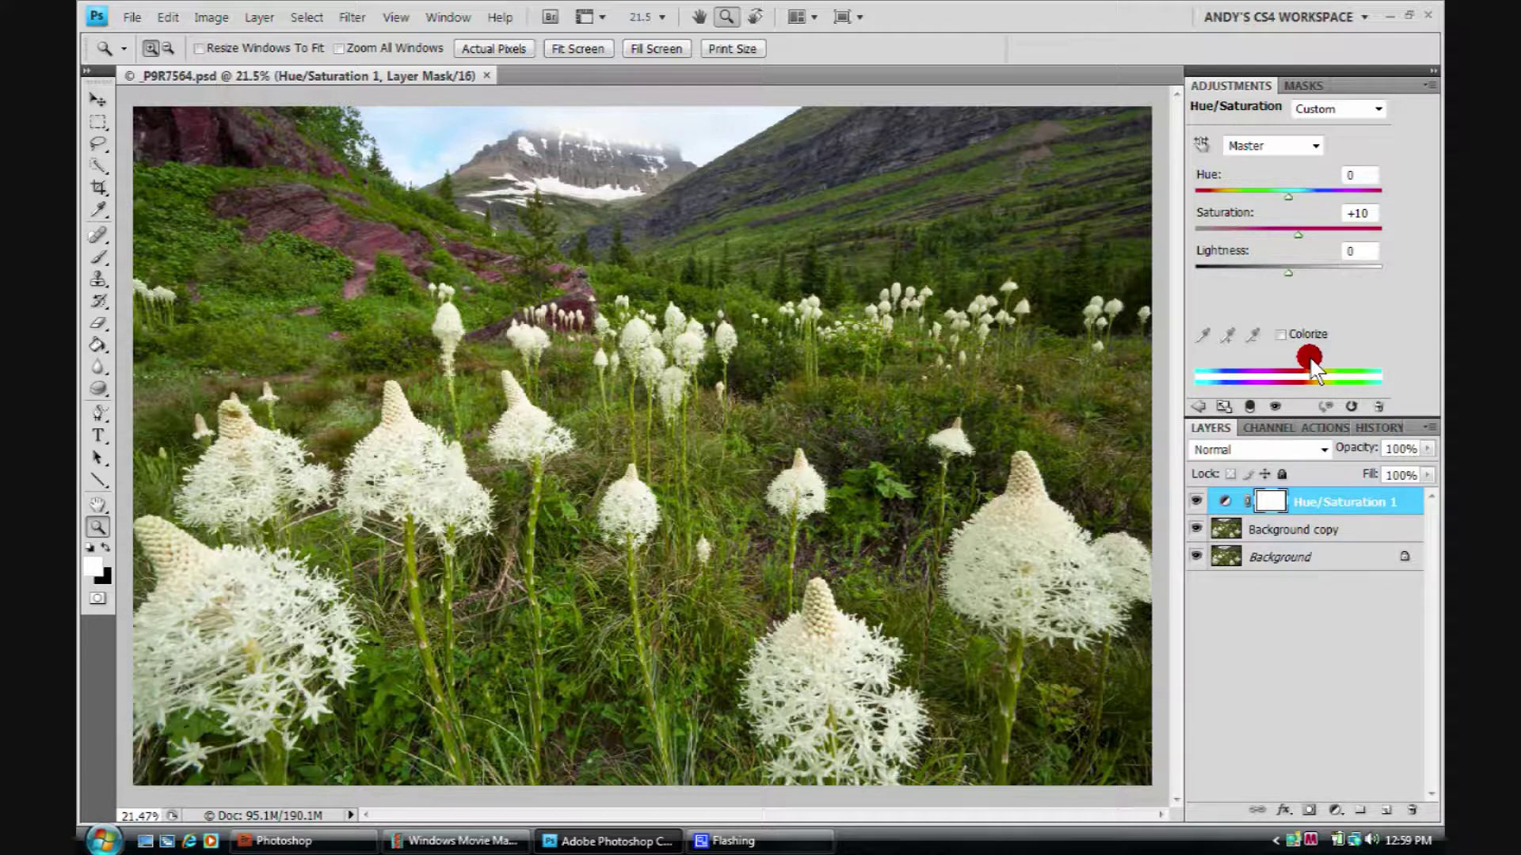
Zoom the photo out one level and set the surrounding canvas area to Black
right_click(614, 345)
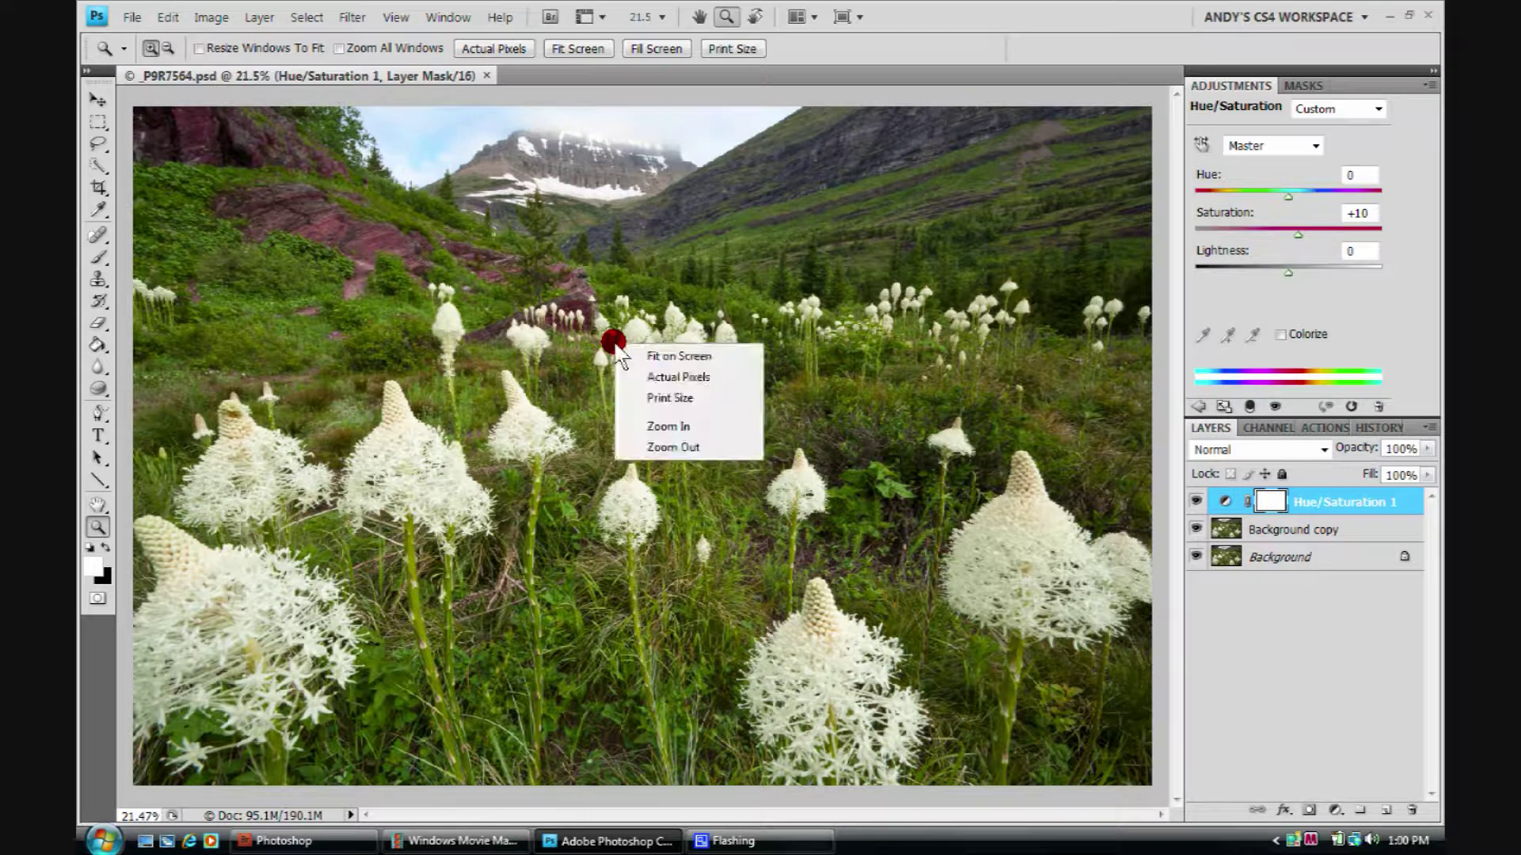
left_click(656, 448)
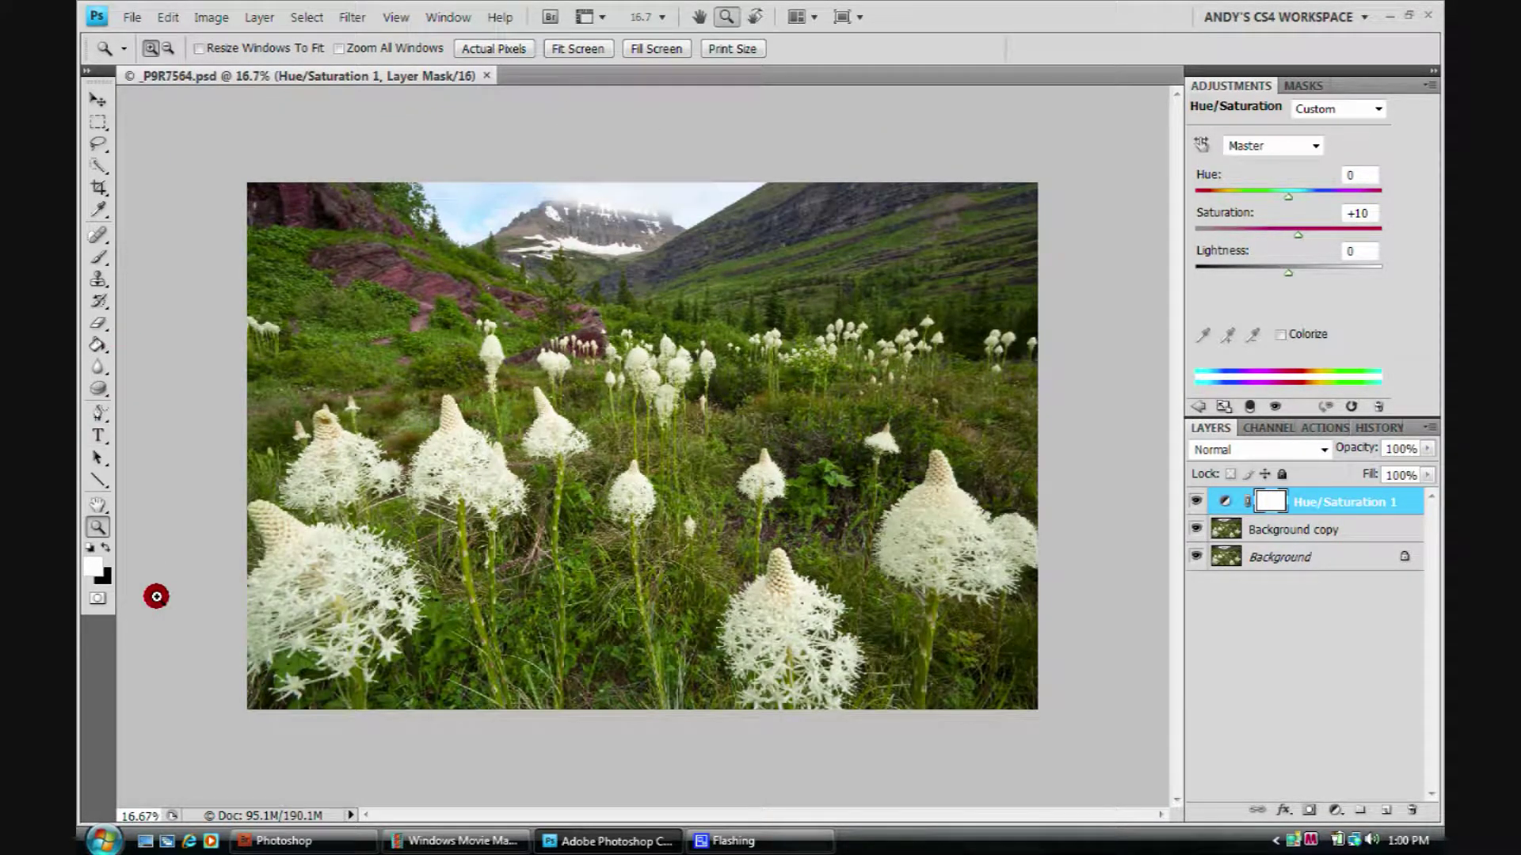
right_click(546, 134)
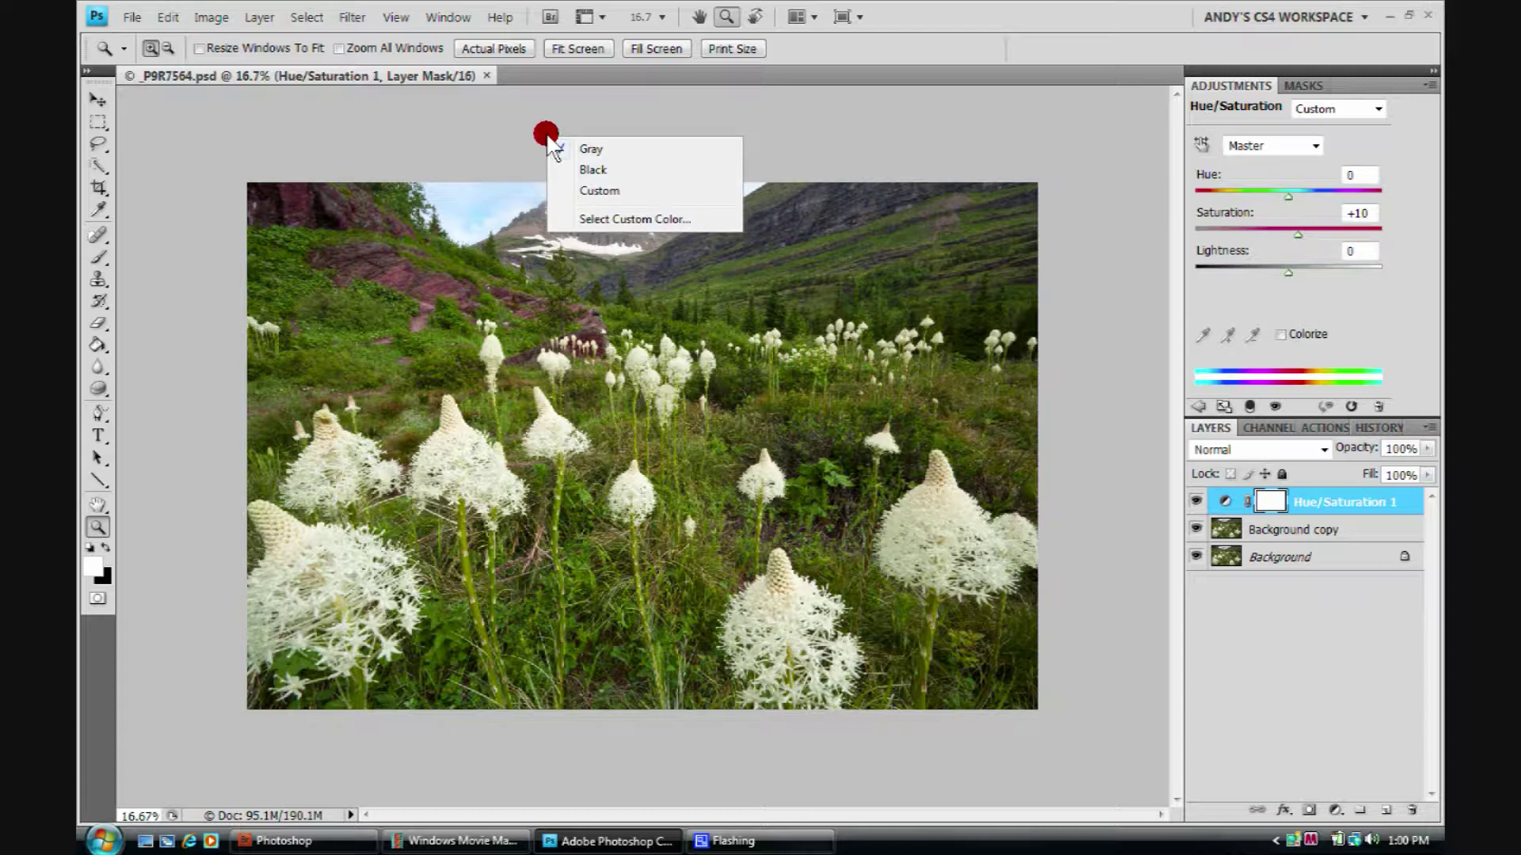
left_click(594, 170)
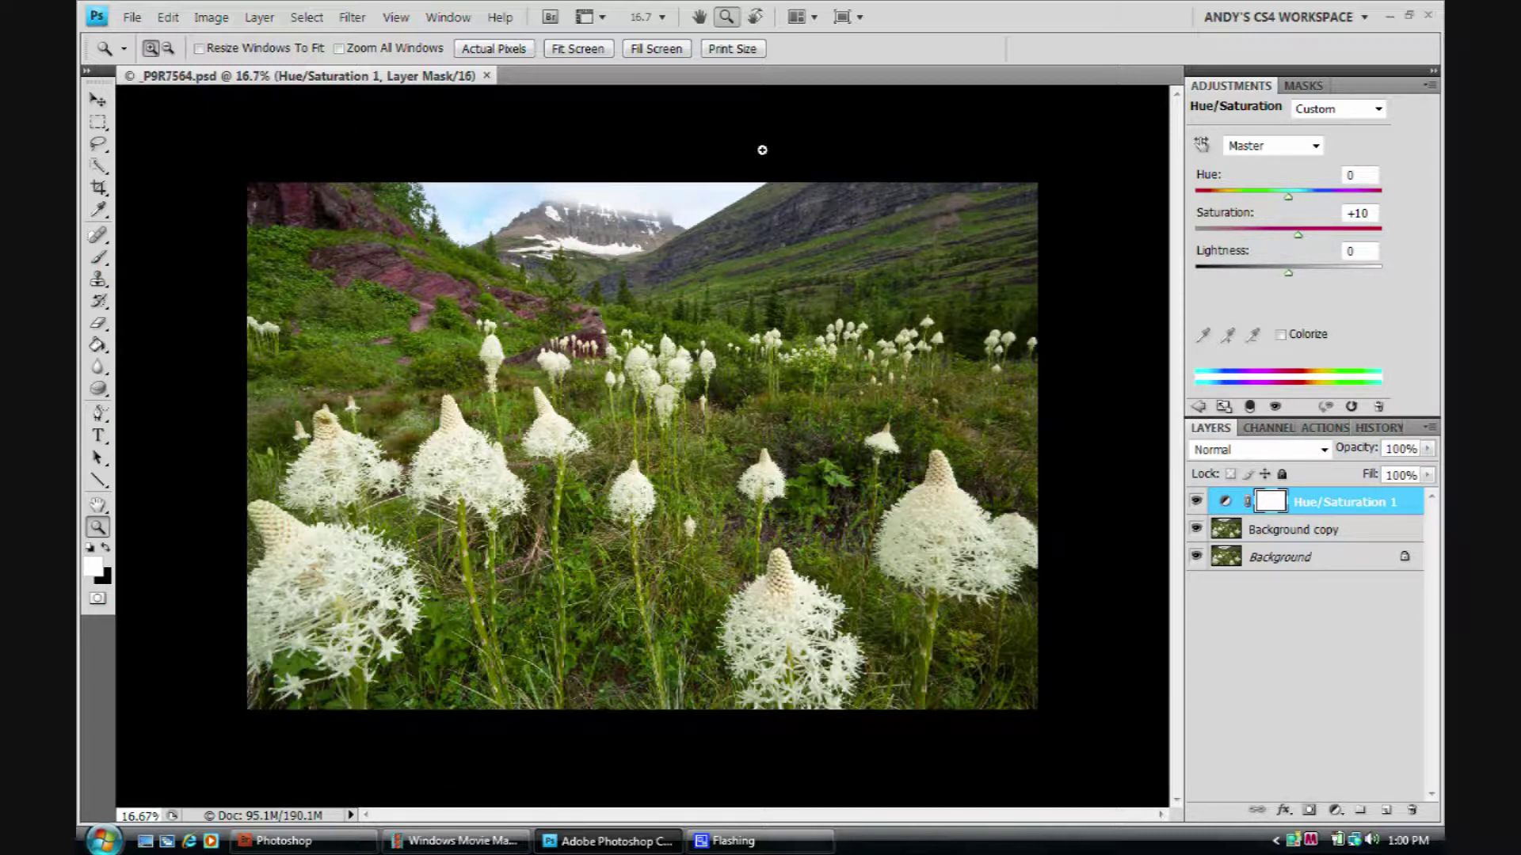
Switch the canvas surround to Custom and choose a vivid purple as its custom color
right_click(806, 120)
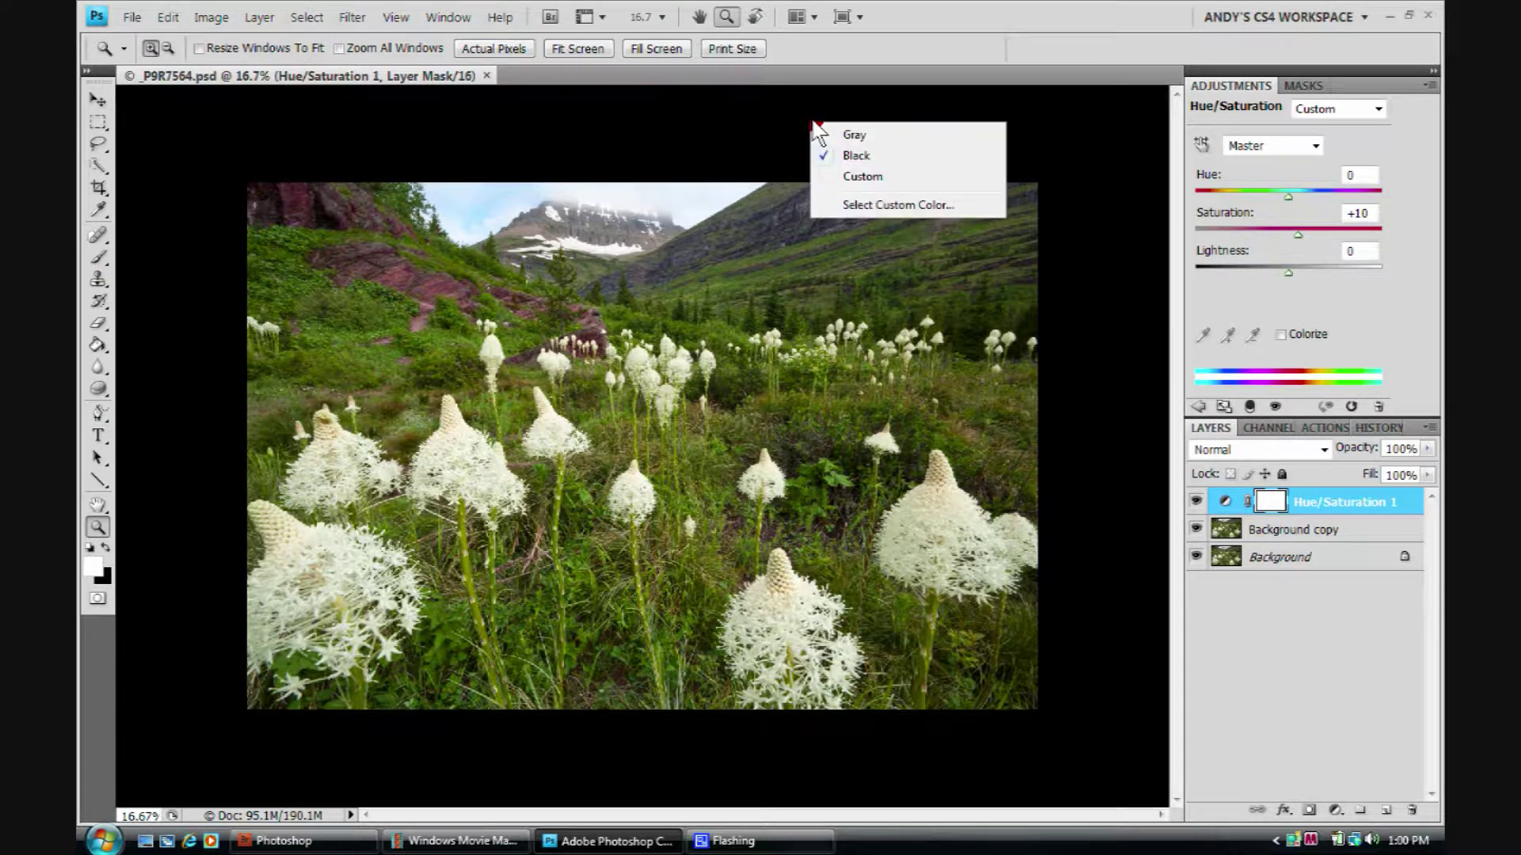
left_click(847, 175)
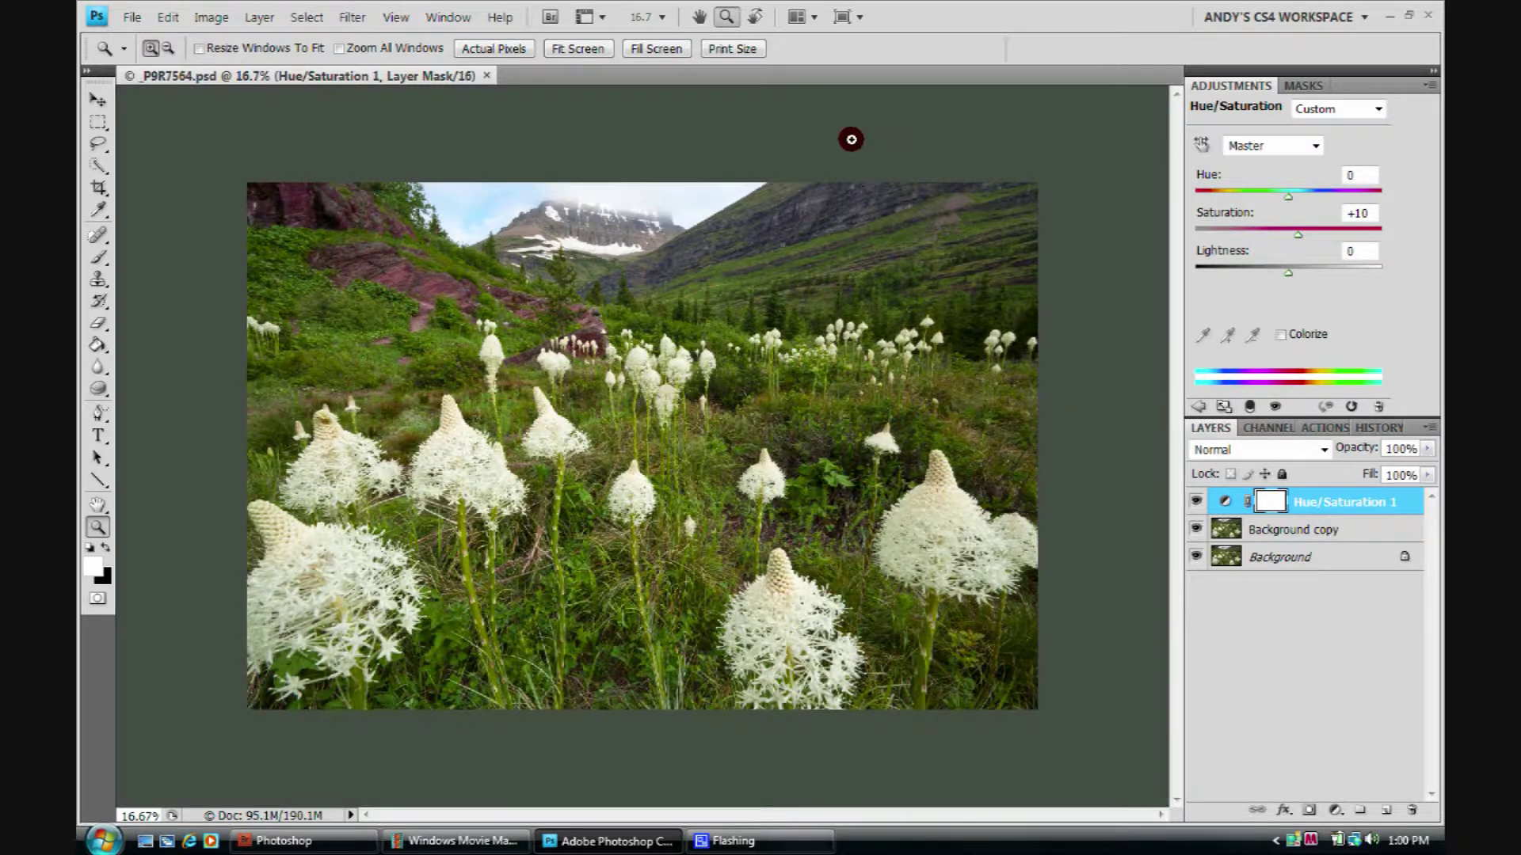
right_click(869, 113)
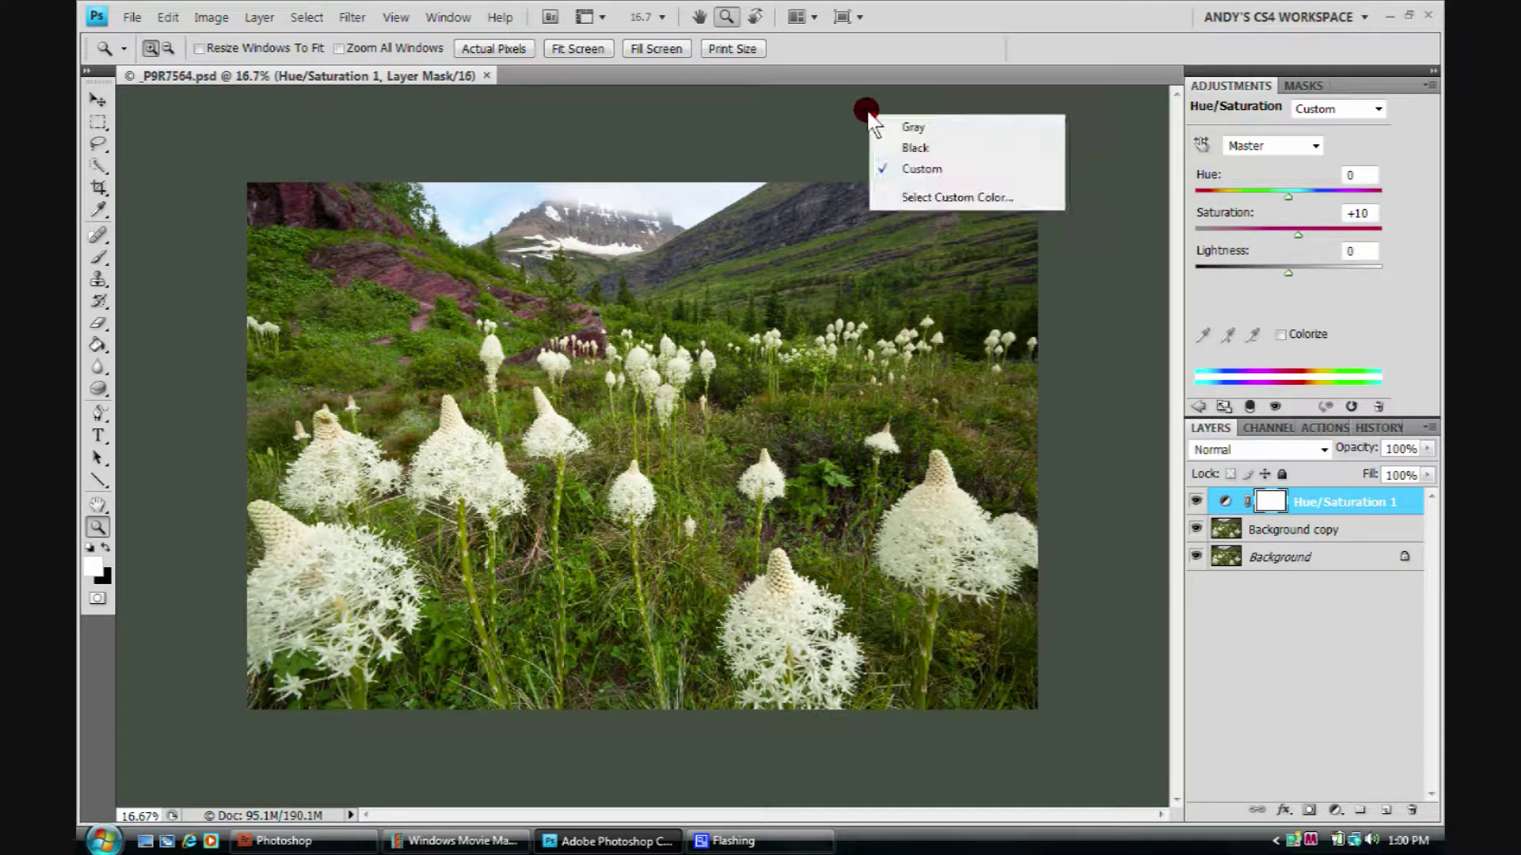
left_click(912, 195)
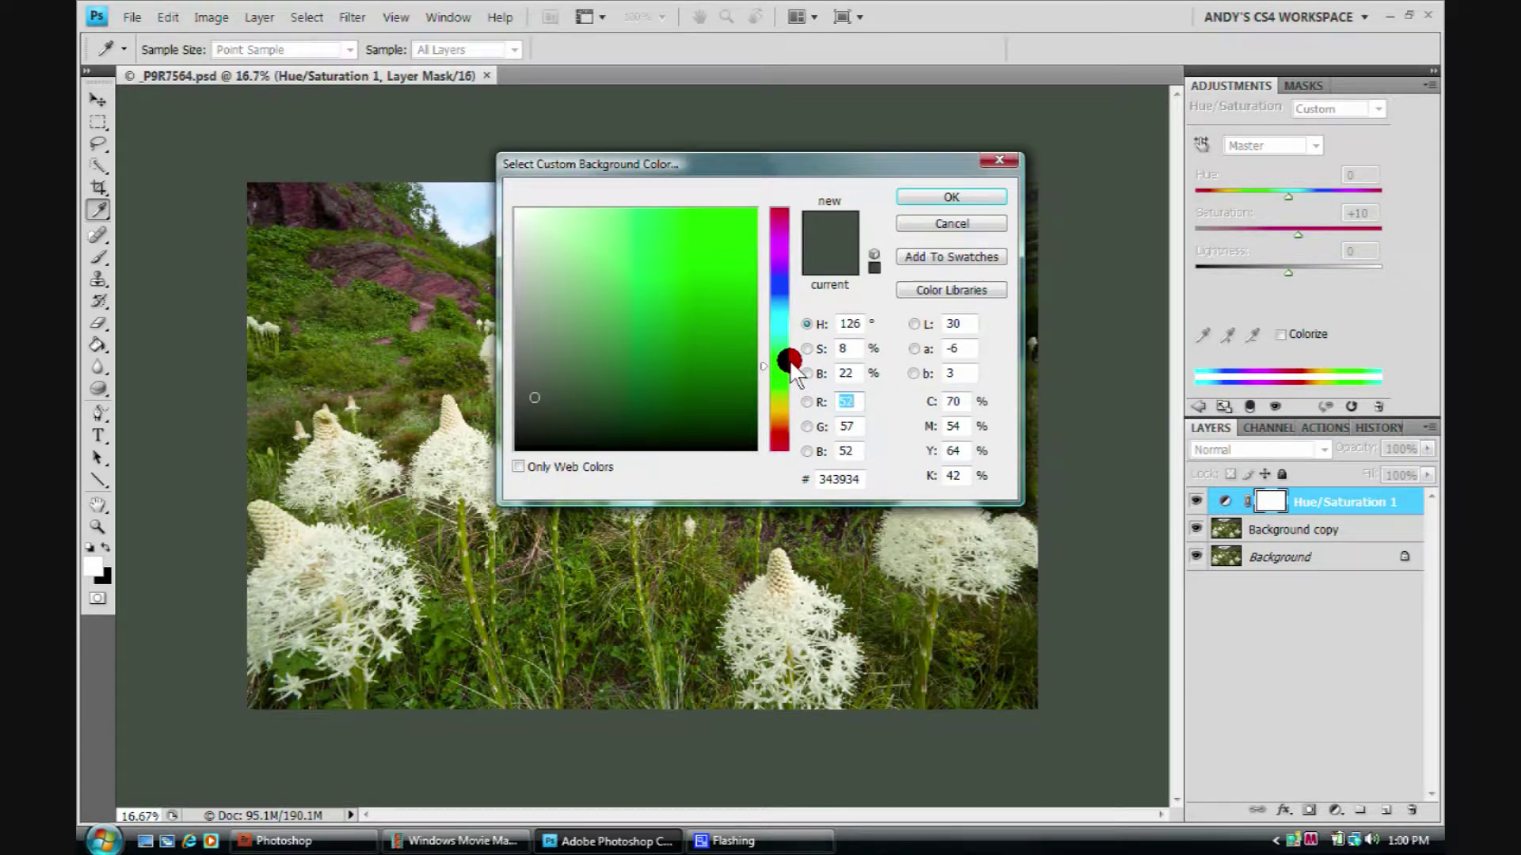
left_click_drag(797, 373, 790, 248)
left_click(722, 261)
left_click(938, 194)
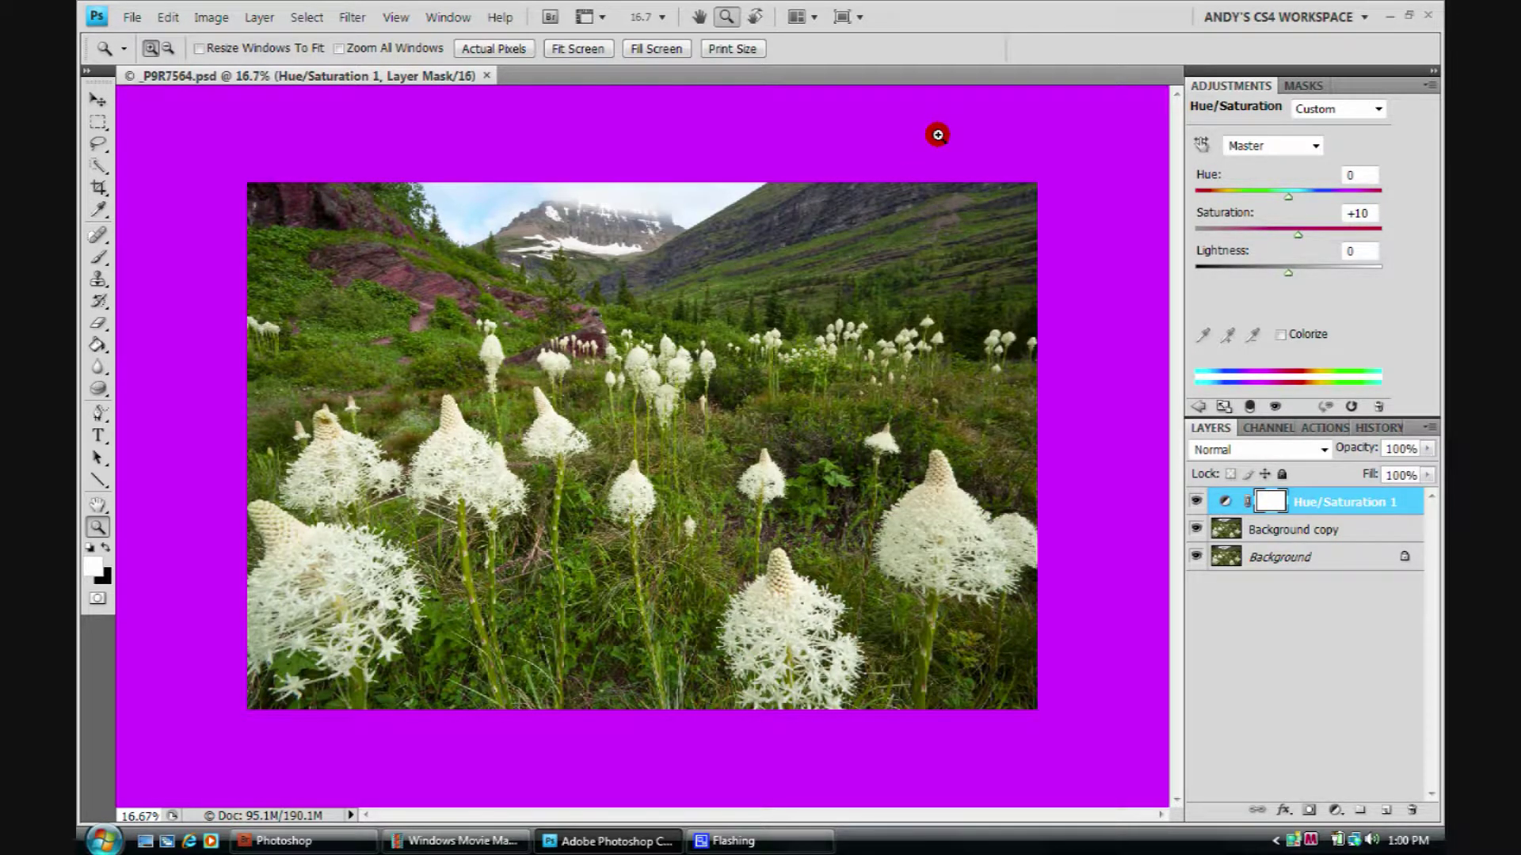
Set the canvas surround to Gray and close the photo document
right_click(1015, 112)
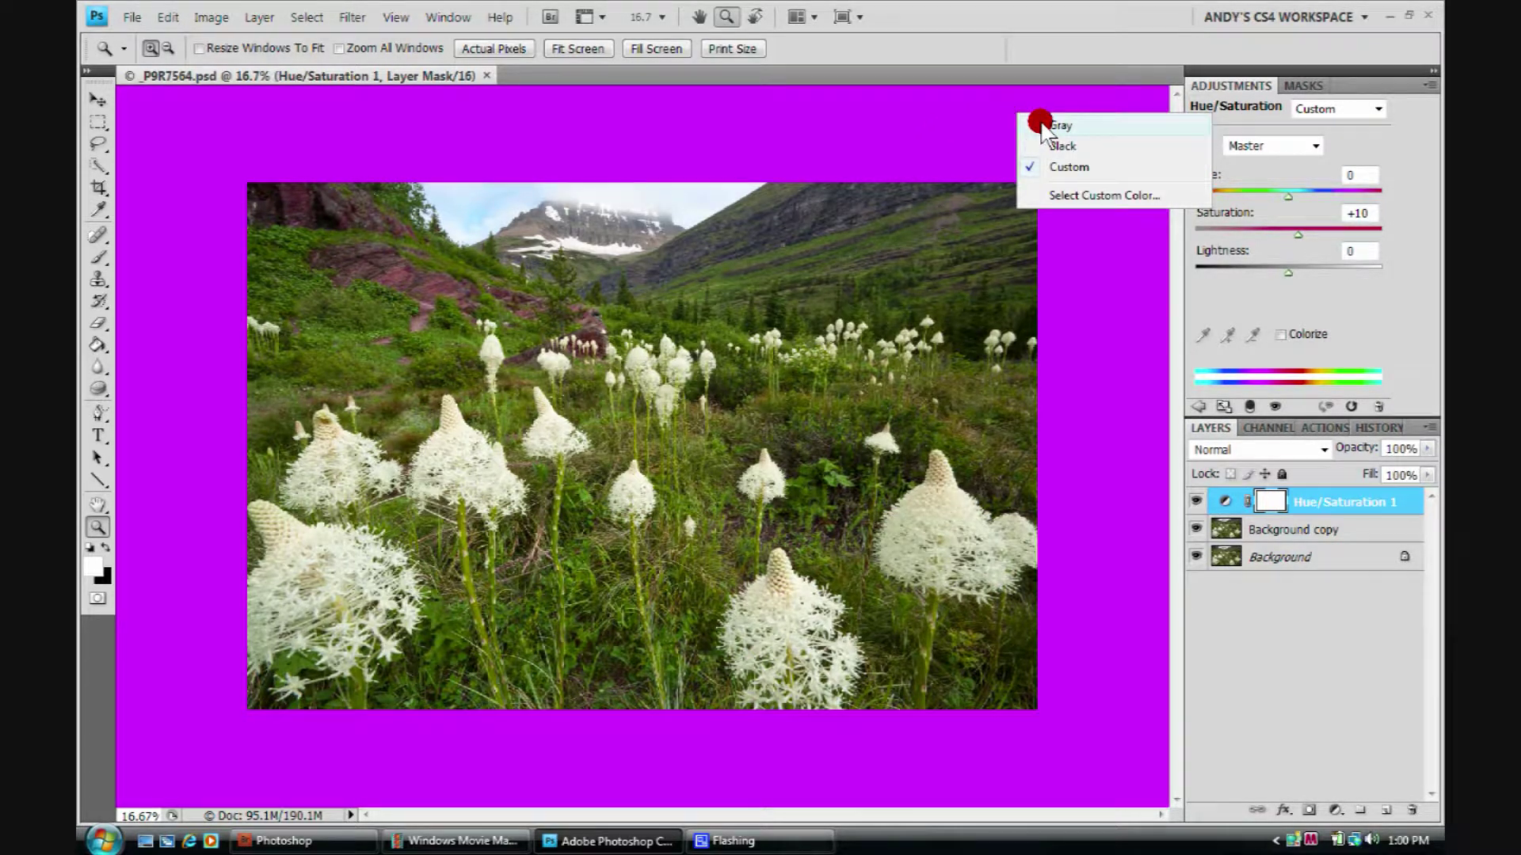
left_click(1042, 124)
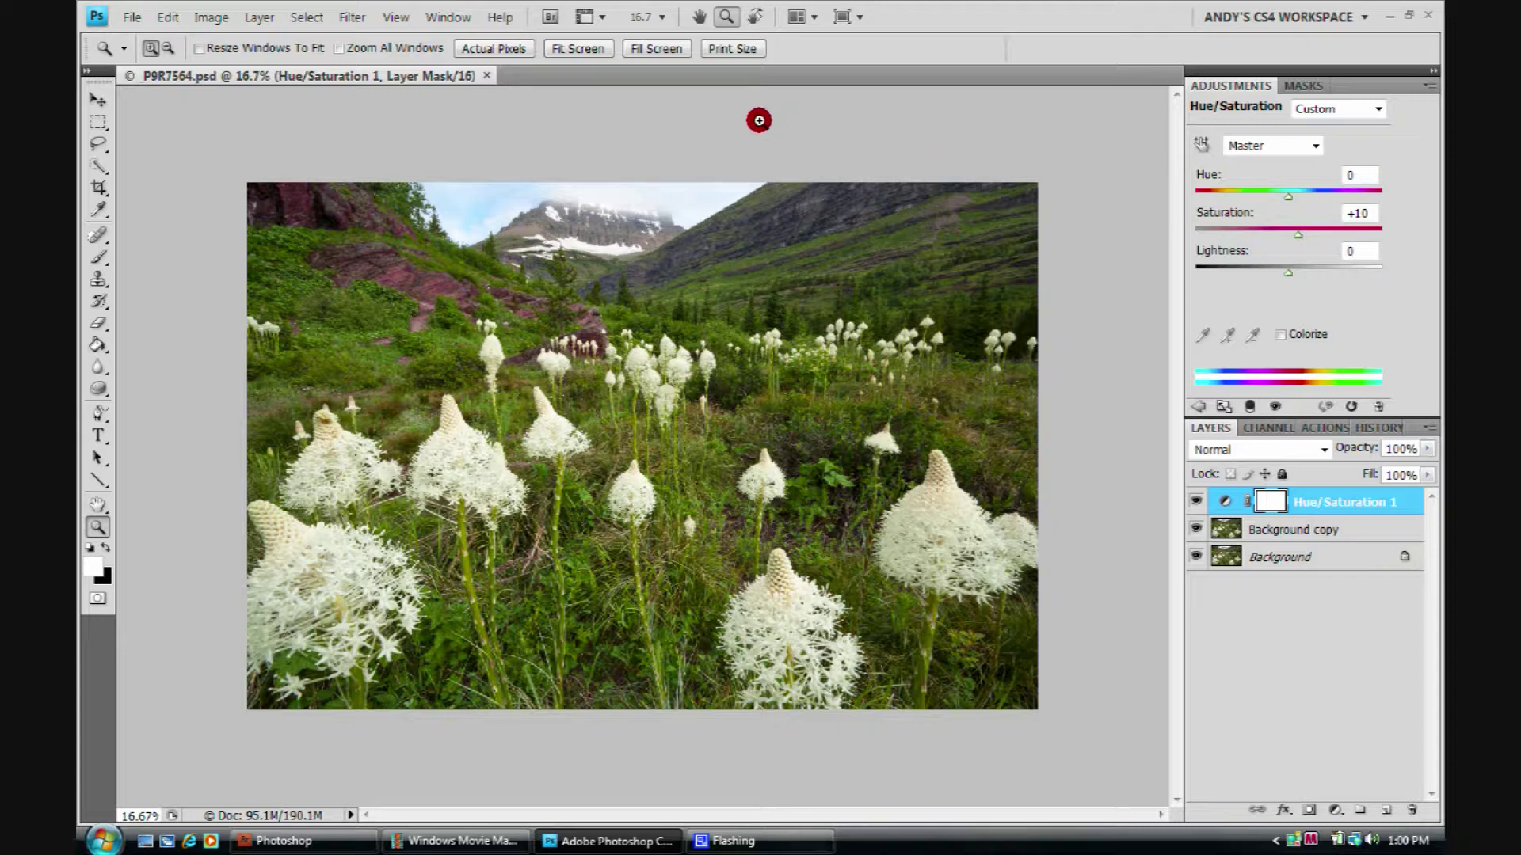
left_click(487, 75)
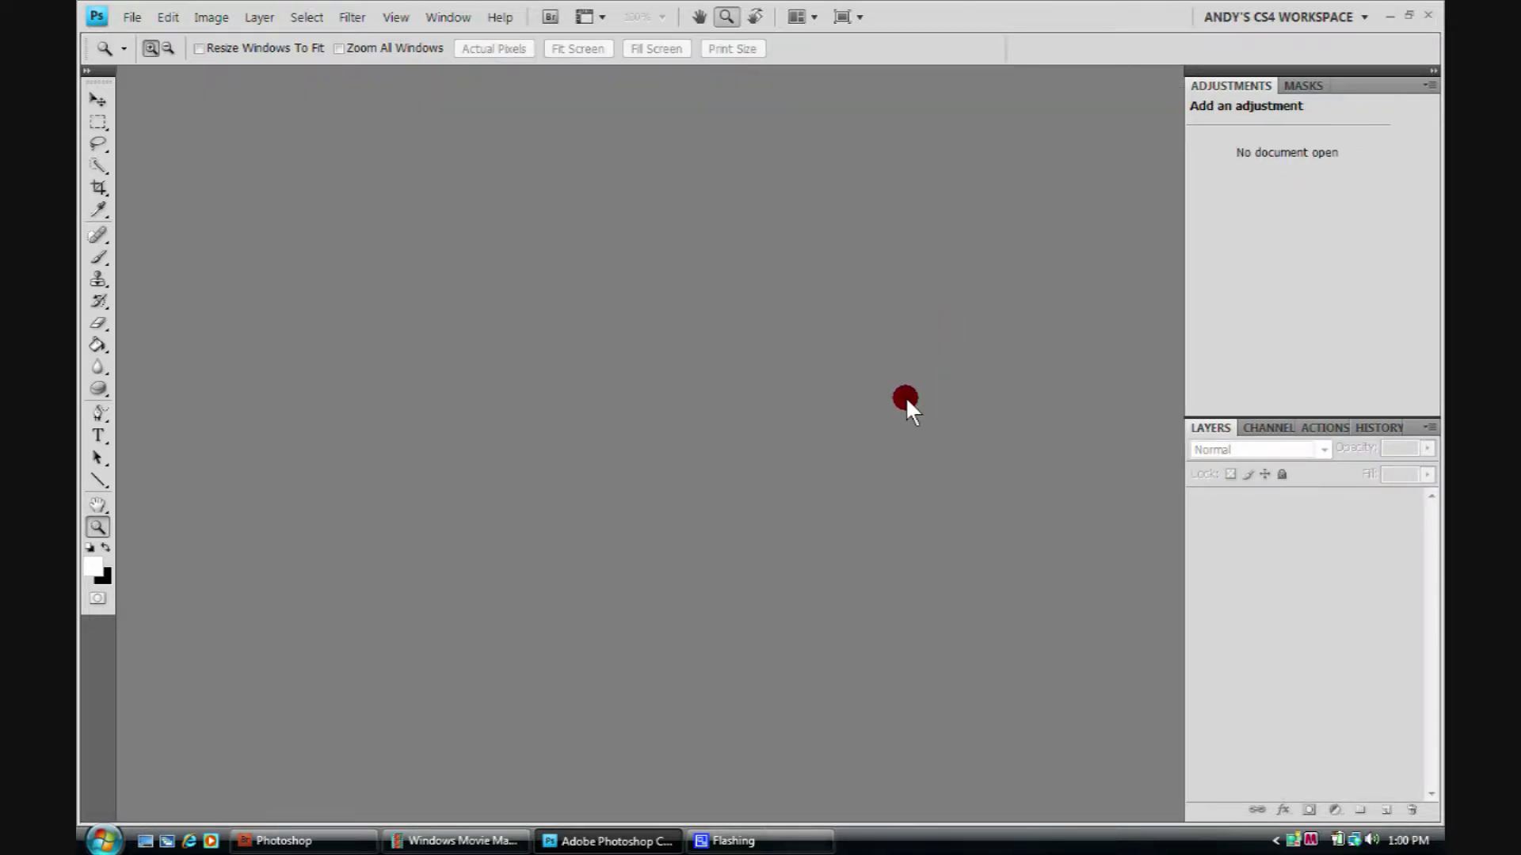